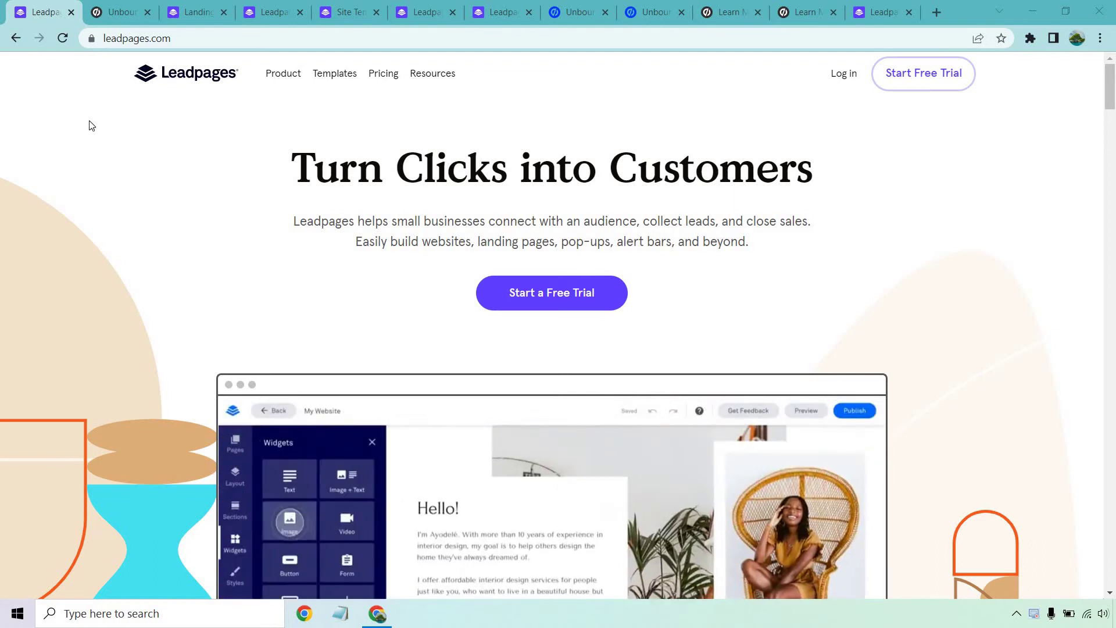
Step: View the Unbounce home page, then the Leadpages landing page template gallery sorted by conversion rate
click(119, 12)
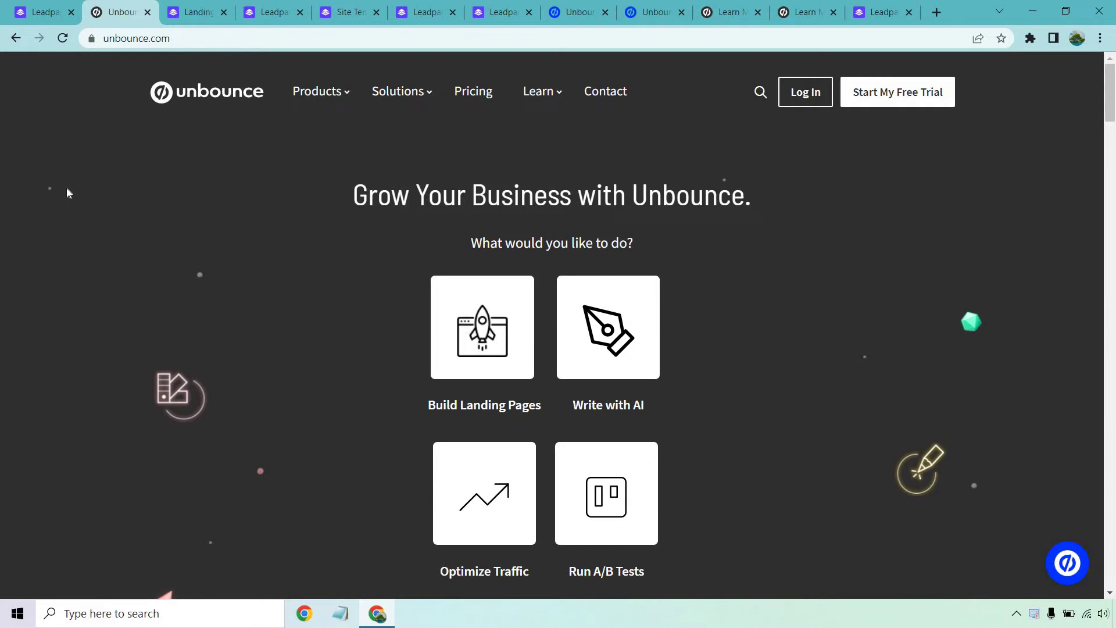
click(189, 11)
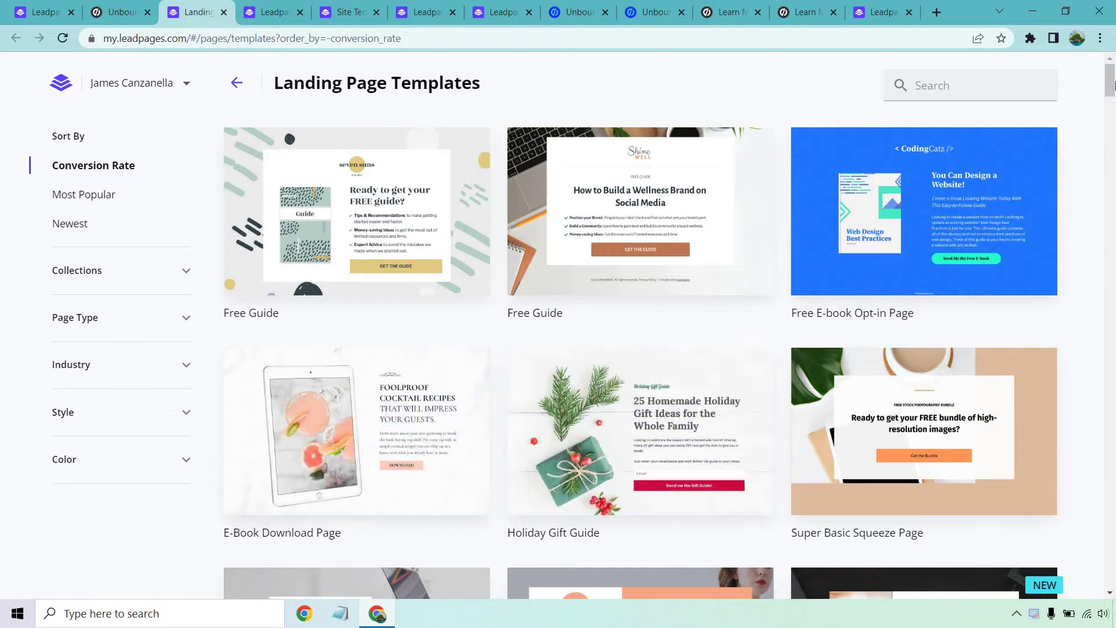
mouse_move(1112, 83)
mouse_down()
mouse_move(1114, 473)
mouse_move(1114, 79)
mouse_up()
Step: Drag the guide's headline to a new spot in the Leadpages page editor
click(259, 7)
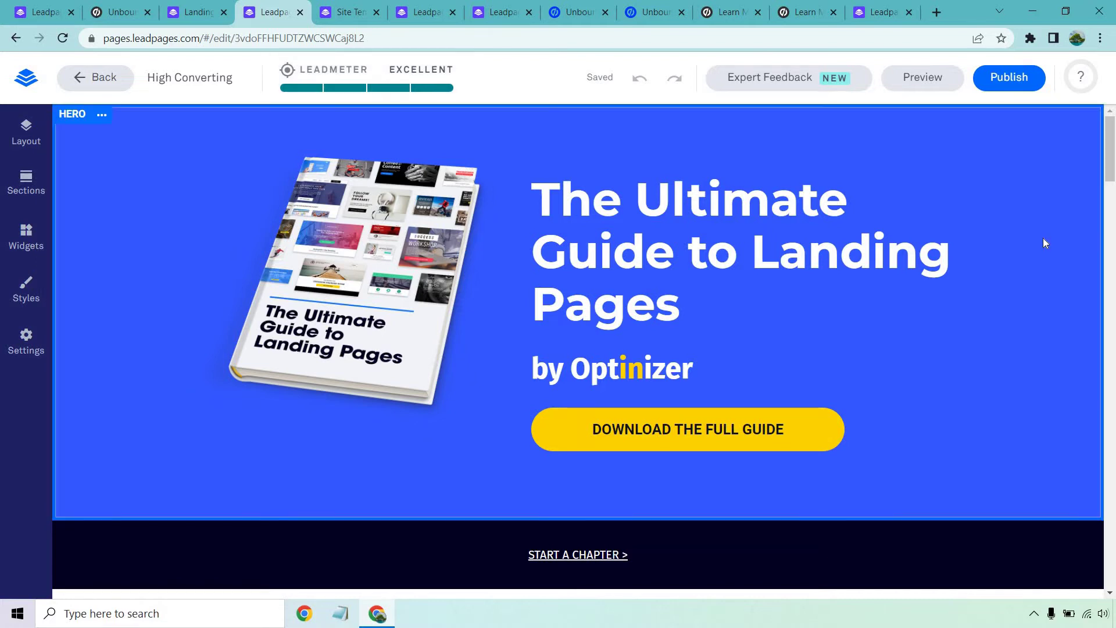
mouse_move(910, 235)
drag(754, 163, 785, 180)
click(340, 12)
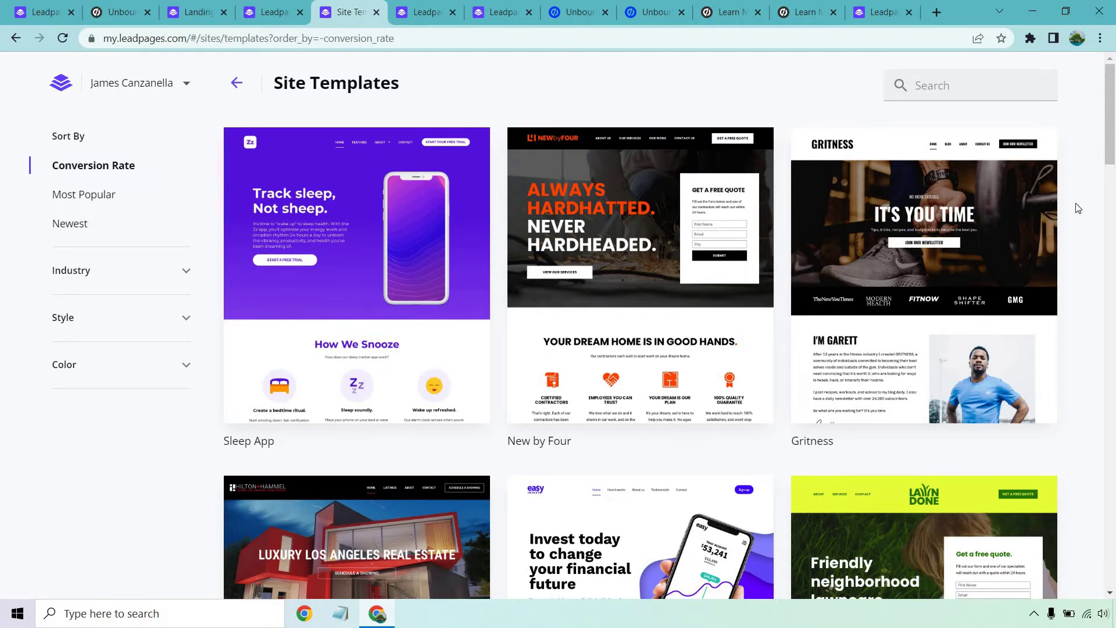
mouse_move(1112, 113)
mouse_down()
mouse_move(1114, 407)
mouse_move(1114, 107)
mouse_up()
Step: Switch the Leadpages alert bar to the email-field-and-button layout with the SIGN ME UP signup
click(422, 7)
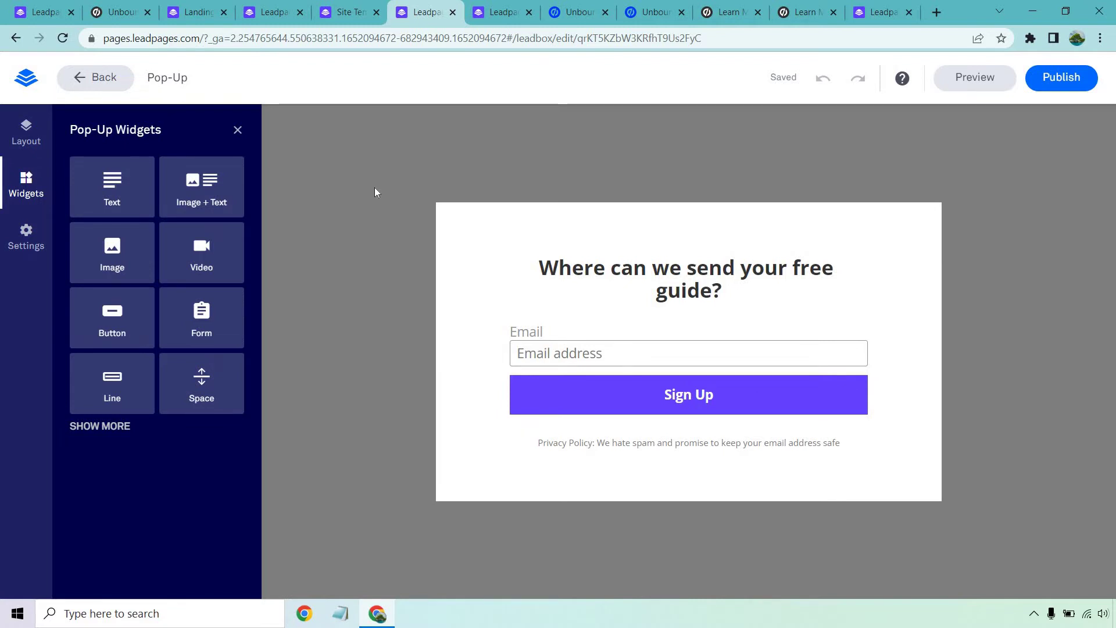
click(483, 7)
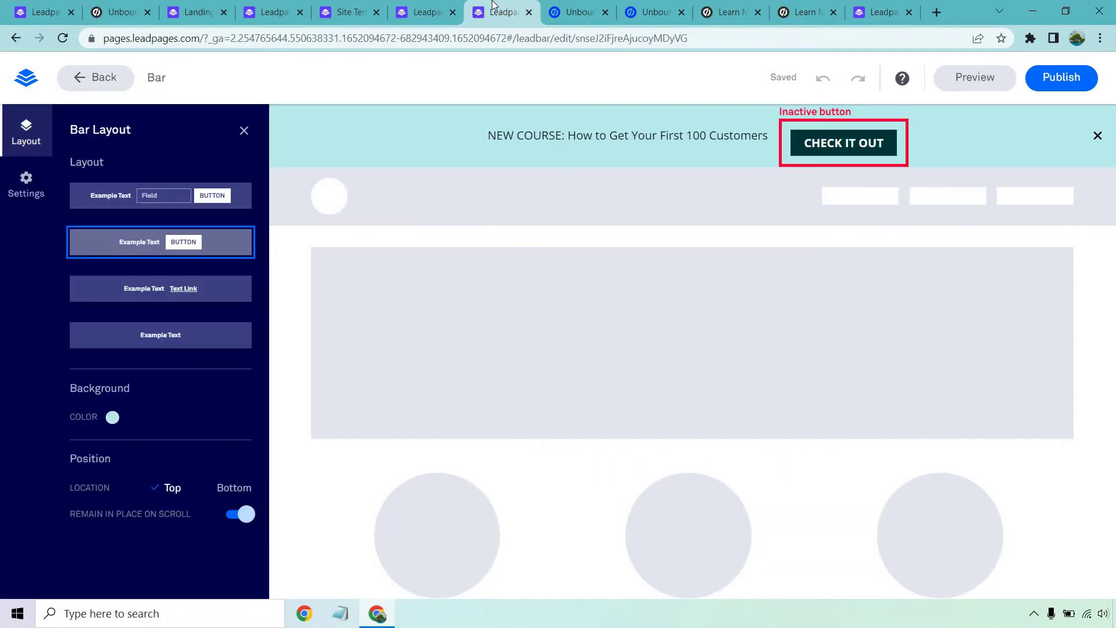
click(182, 193)
click(599, 372)
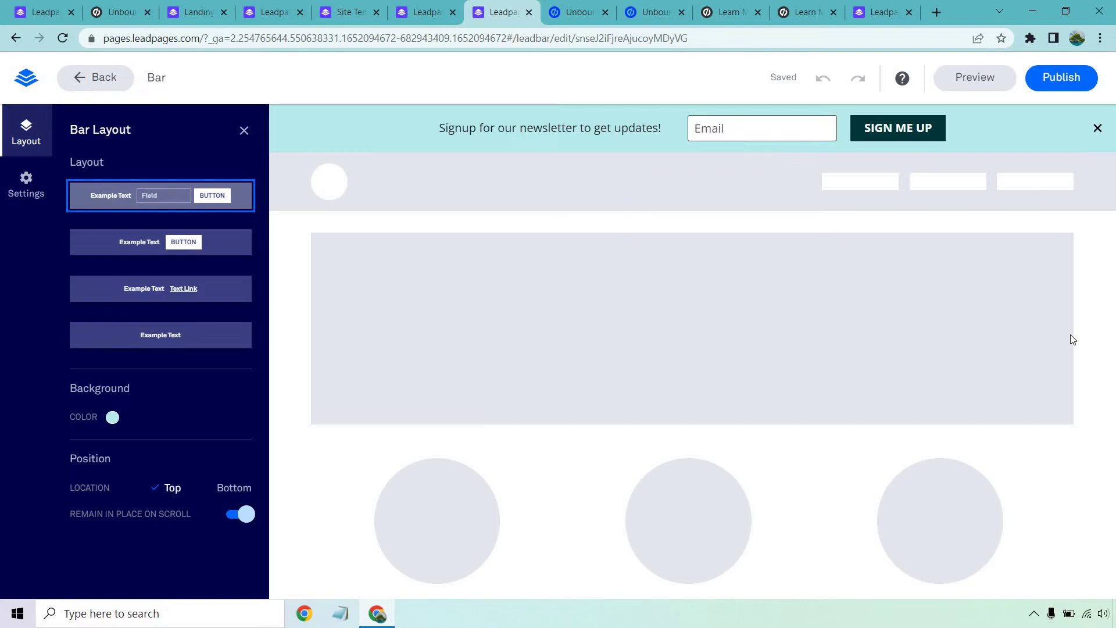
Step: Show Unbounce's Create a new page screen with Smart Builder selected over Classic
click(561, 11)
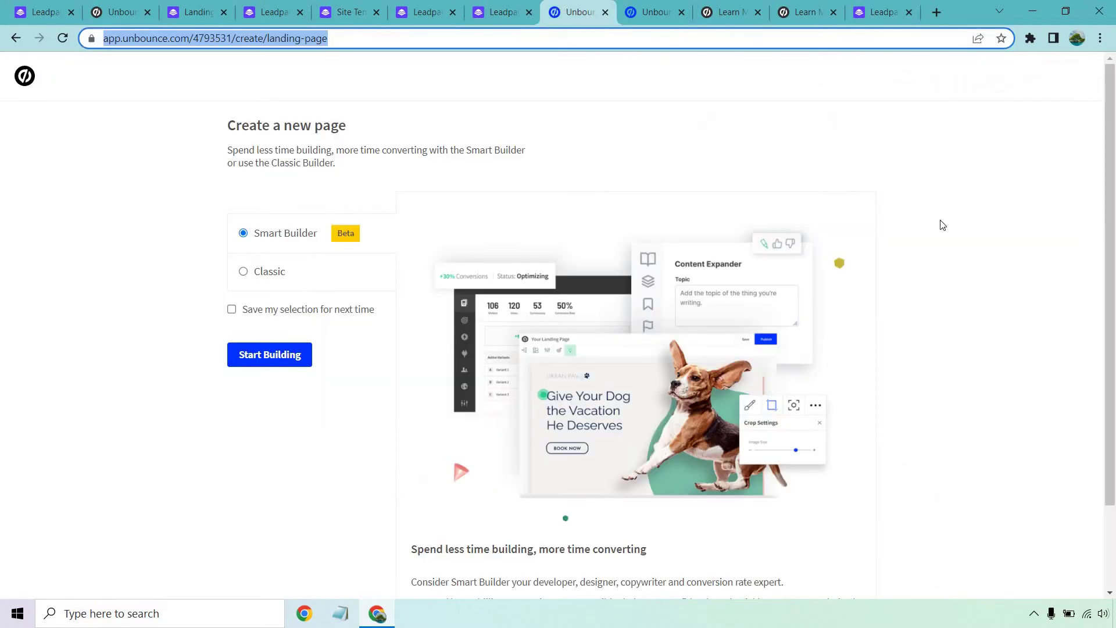
click(986, 255)
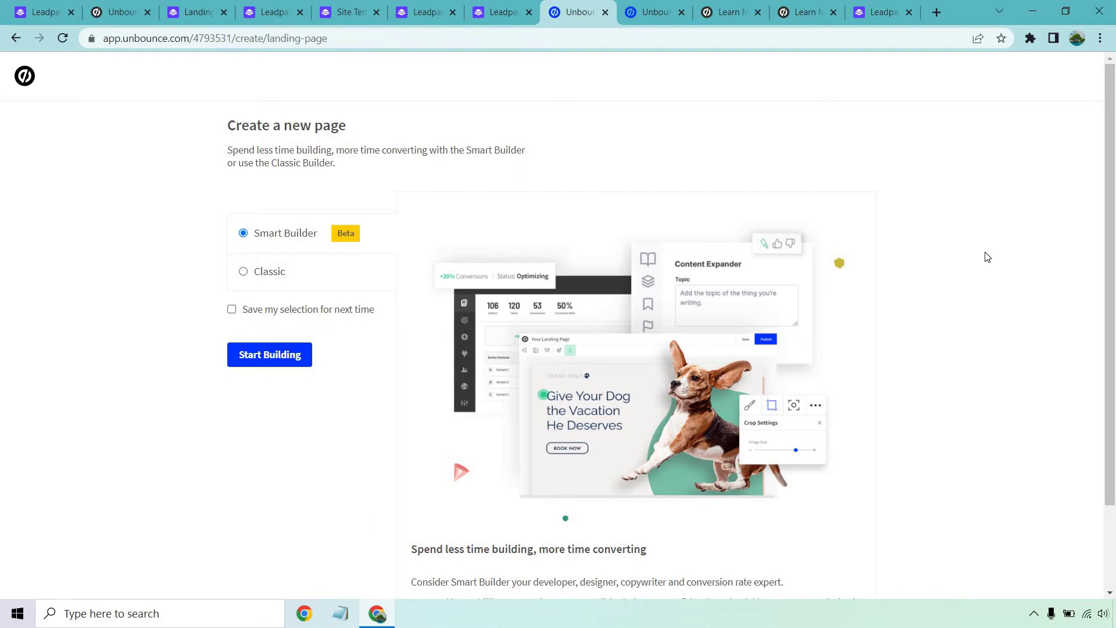
Step: Browse the Classic template grid and its Filter categories without filtering, keeping all 101 templates listed
click(654, 11)
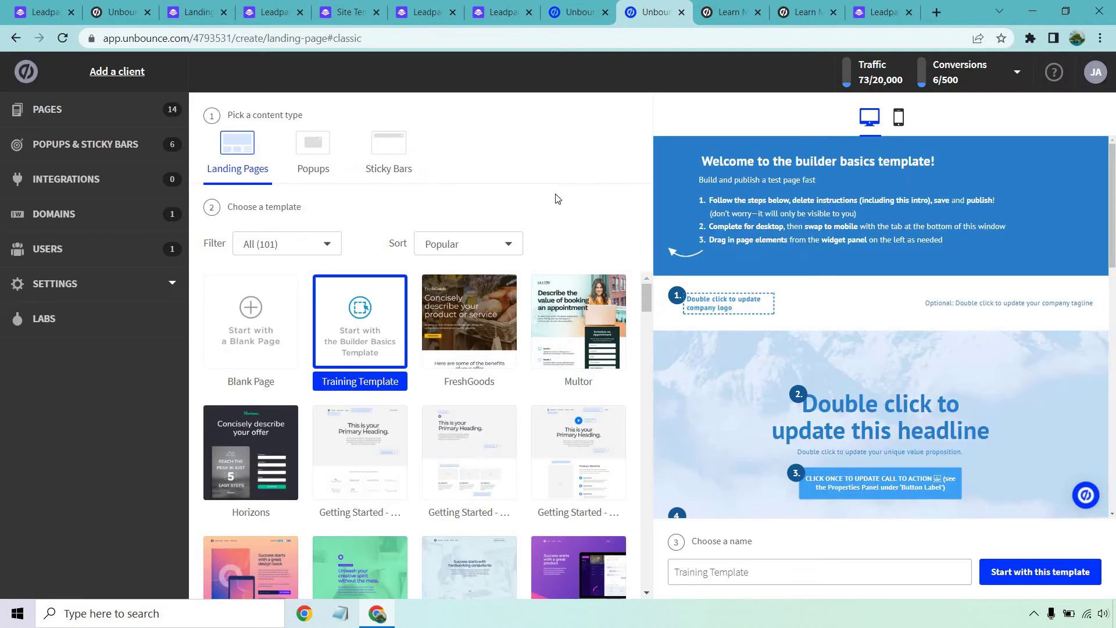
scroll(507, 335, down, 1)
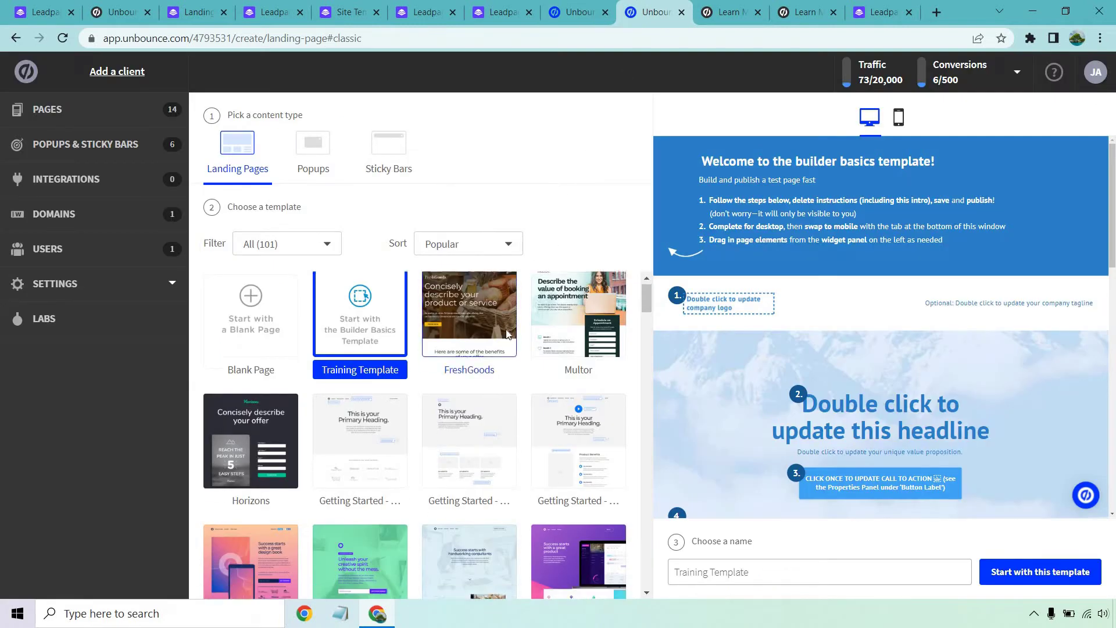
scroll(507, 334, down, 6)
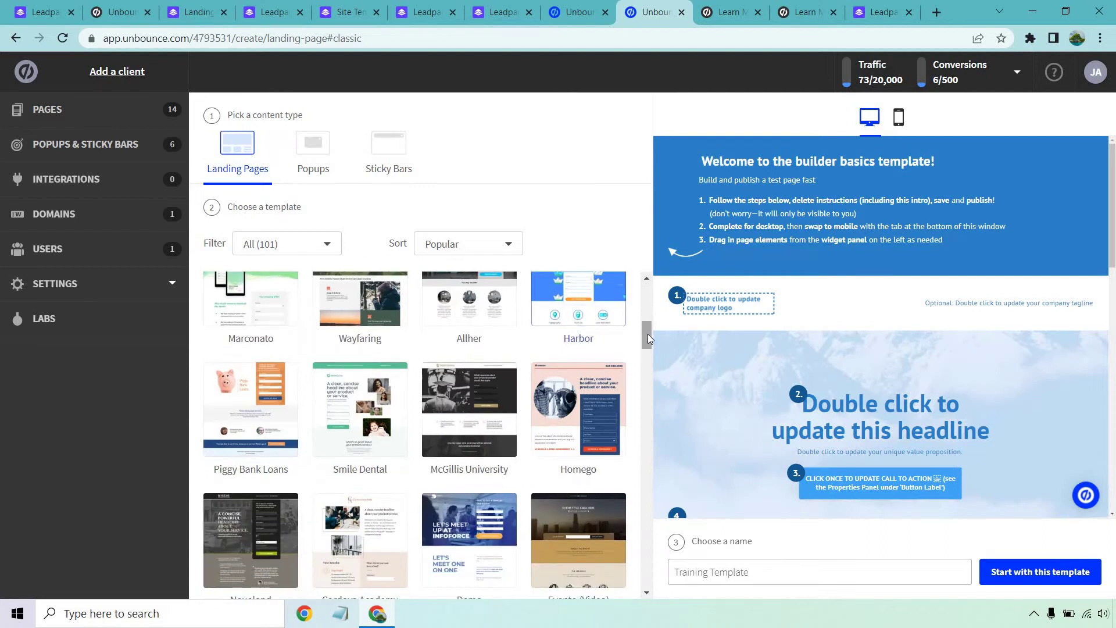
drag(647, 333, 667, 277)
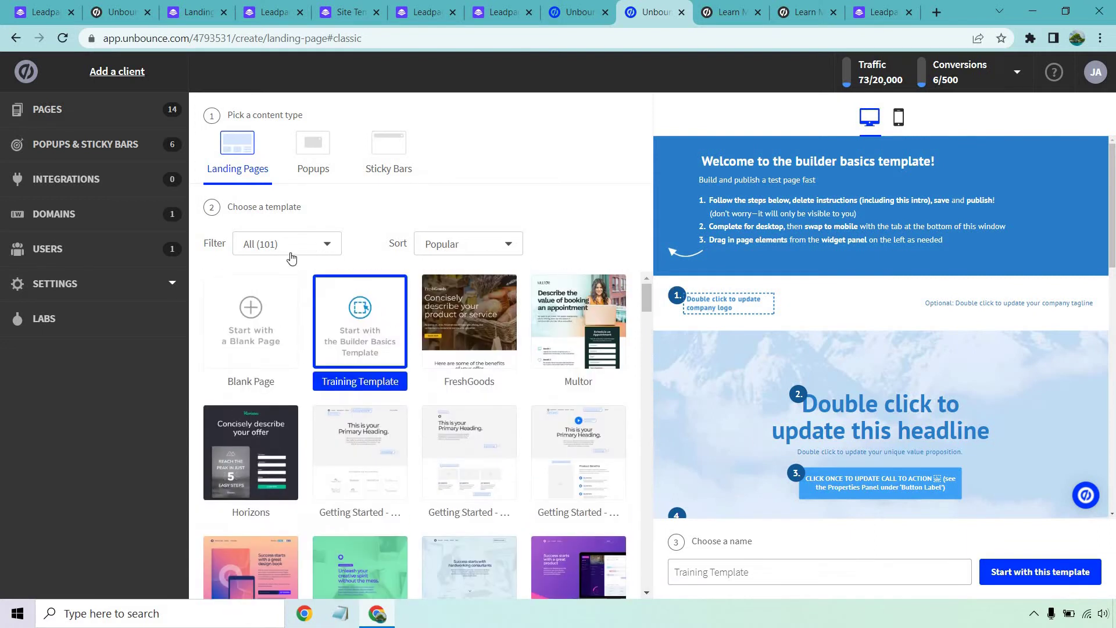
click(290, 249)
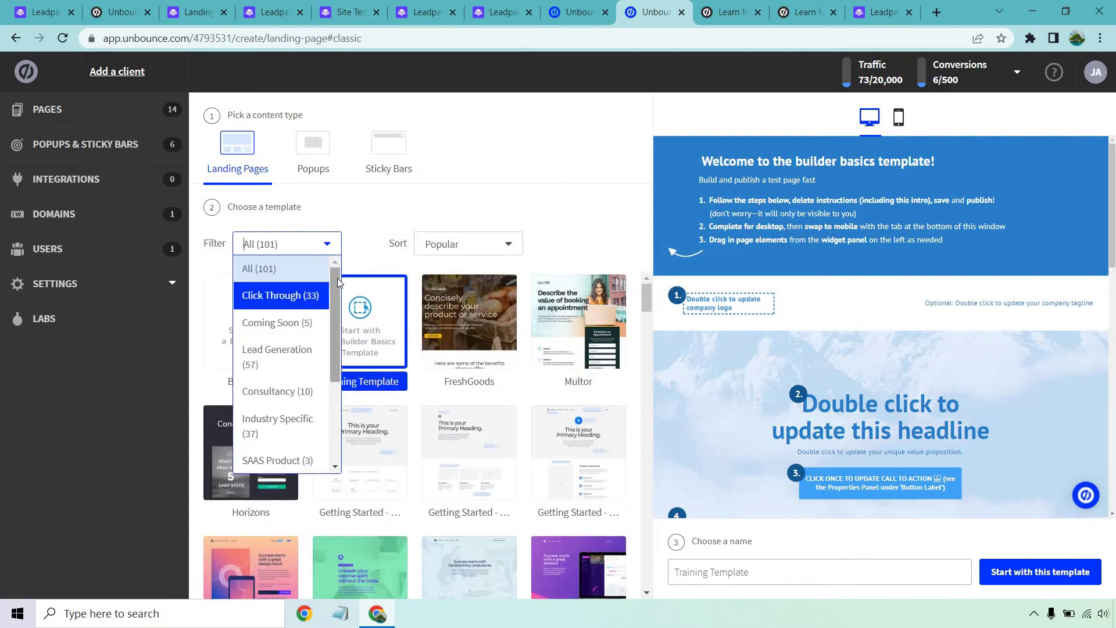
drag(335, 277, 342, 331)
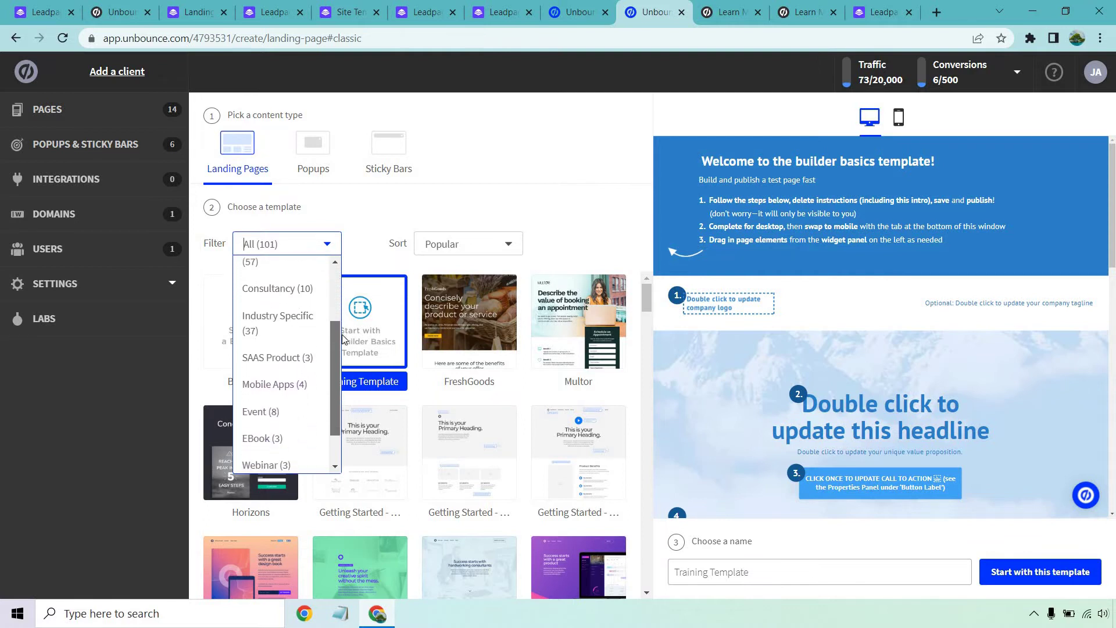
drag(343, 335, 346, 367)
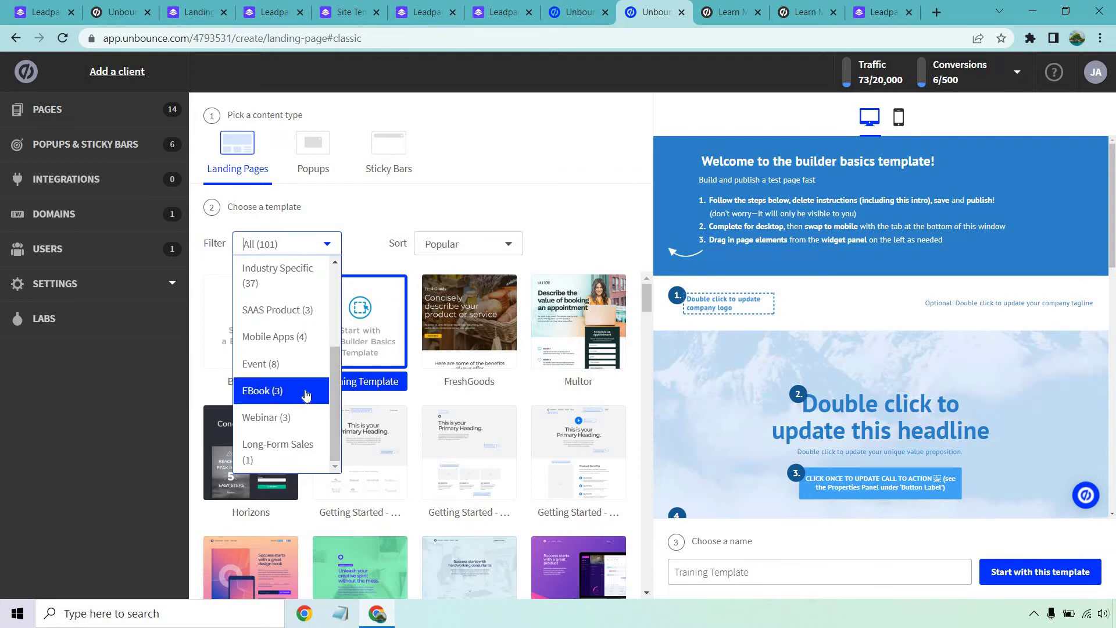
drag(336, 381, 329, 287)
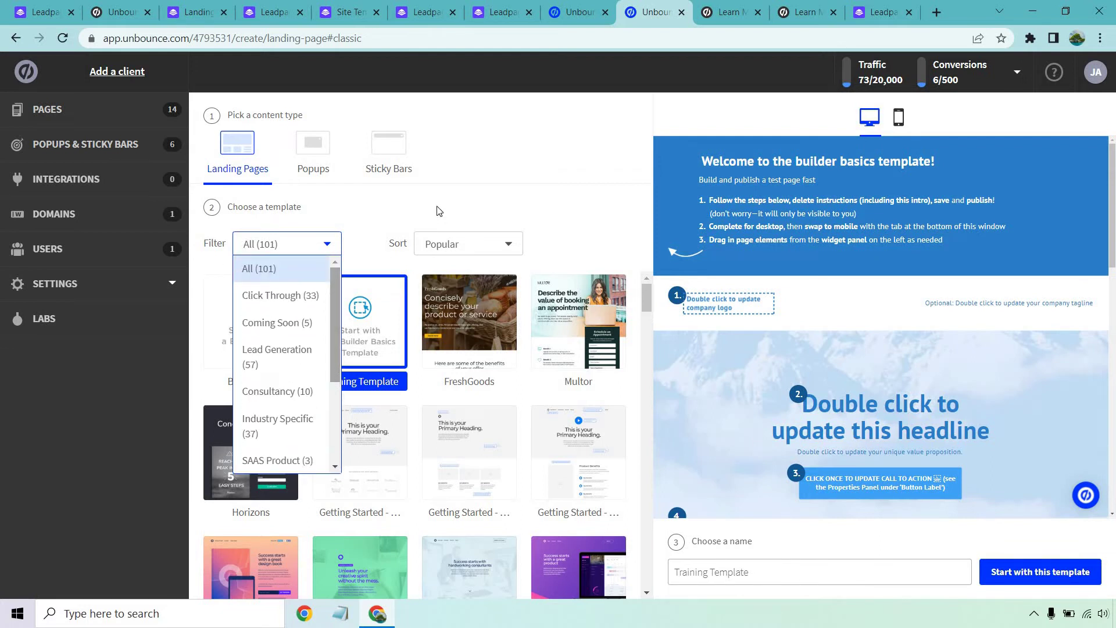
click(492, 199)
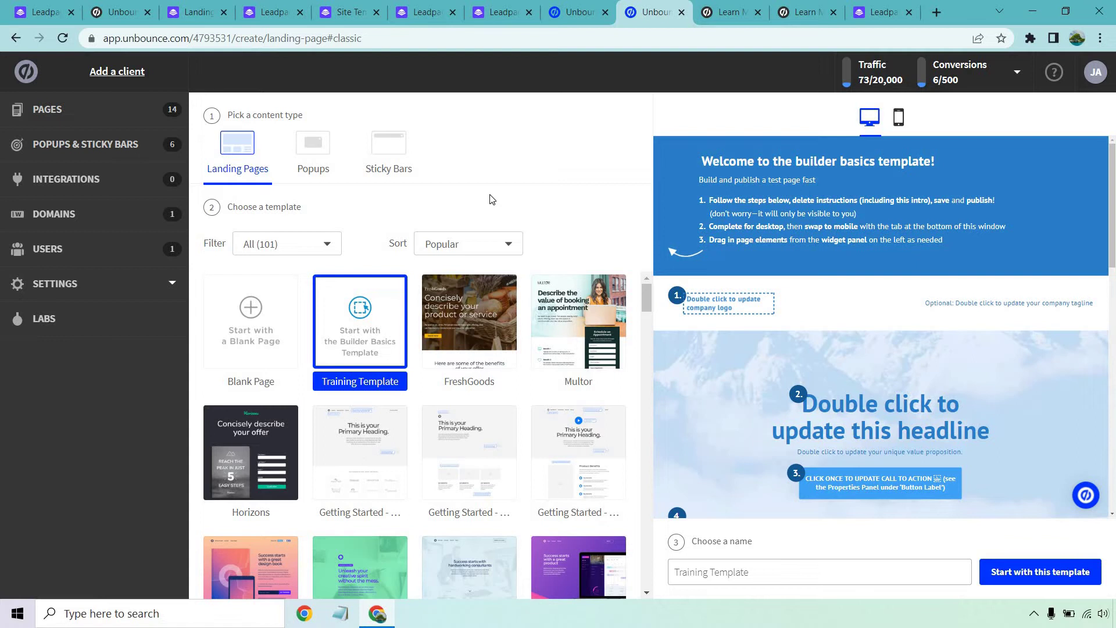
click(313, 150)
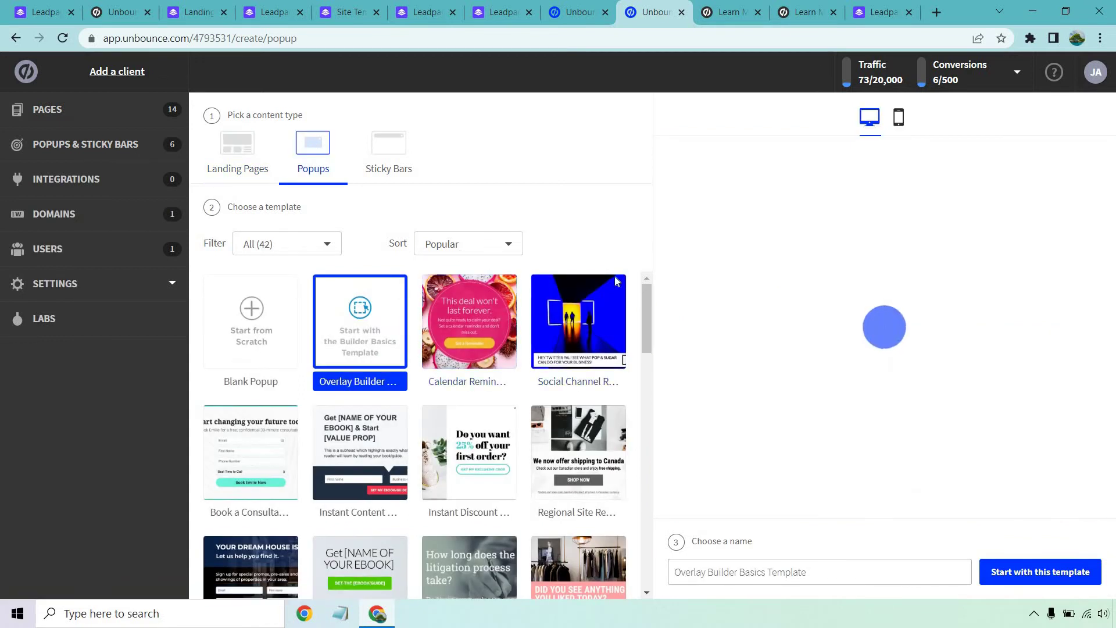
drag(650, 309, 653, 274)
click(388, 146)
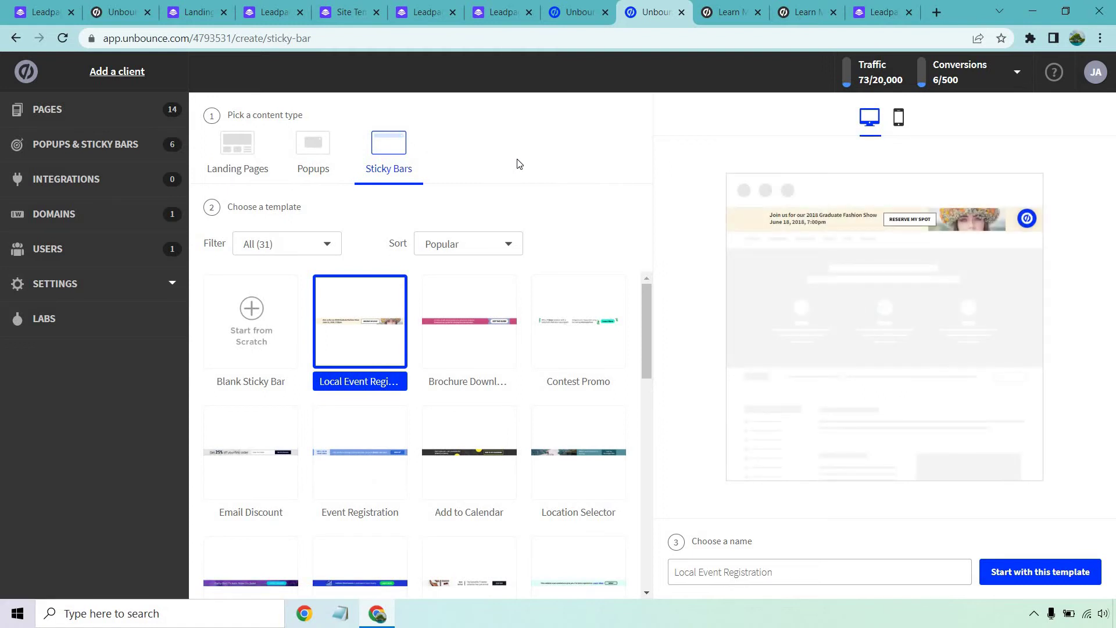
click(457, 331)
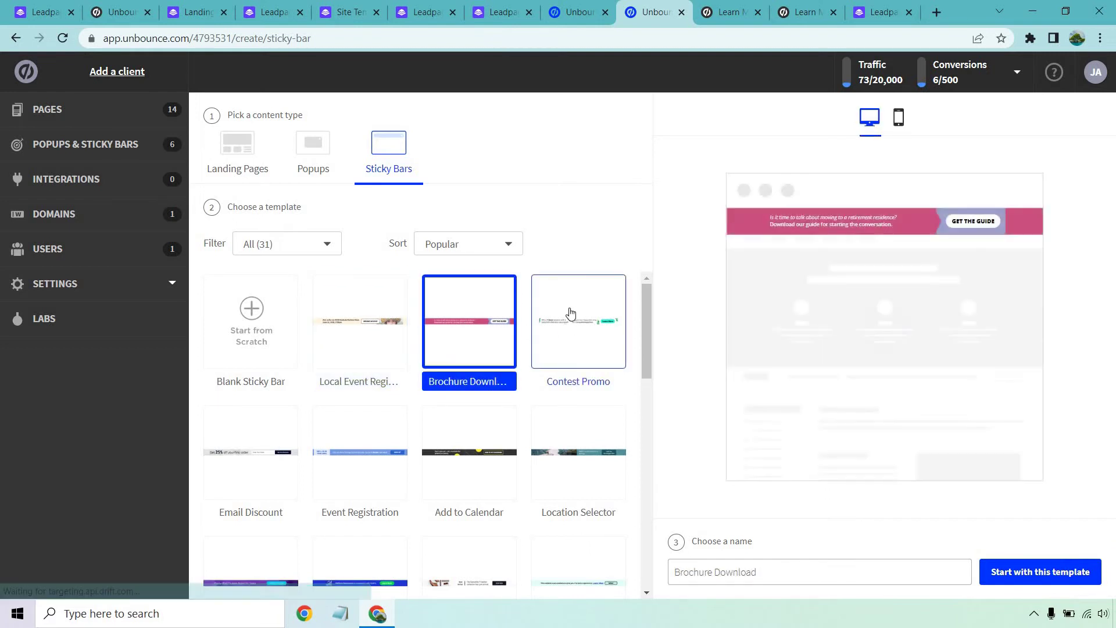
click(377, 453)
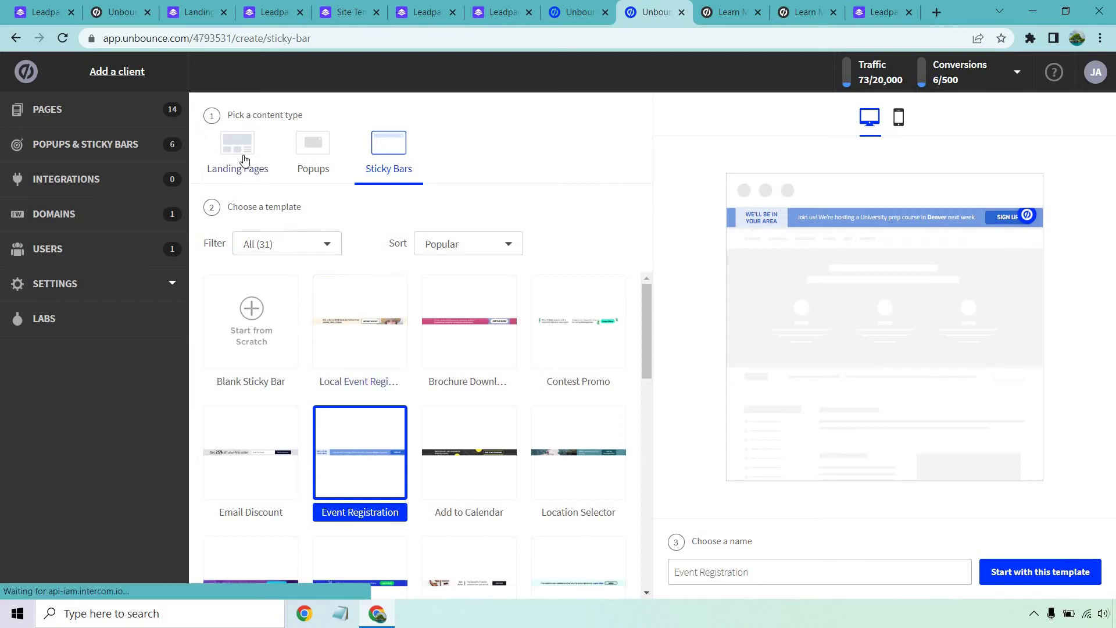
click(263, 164)
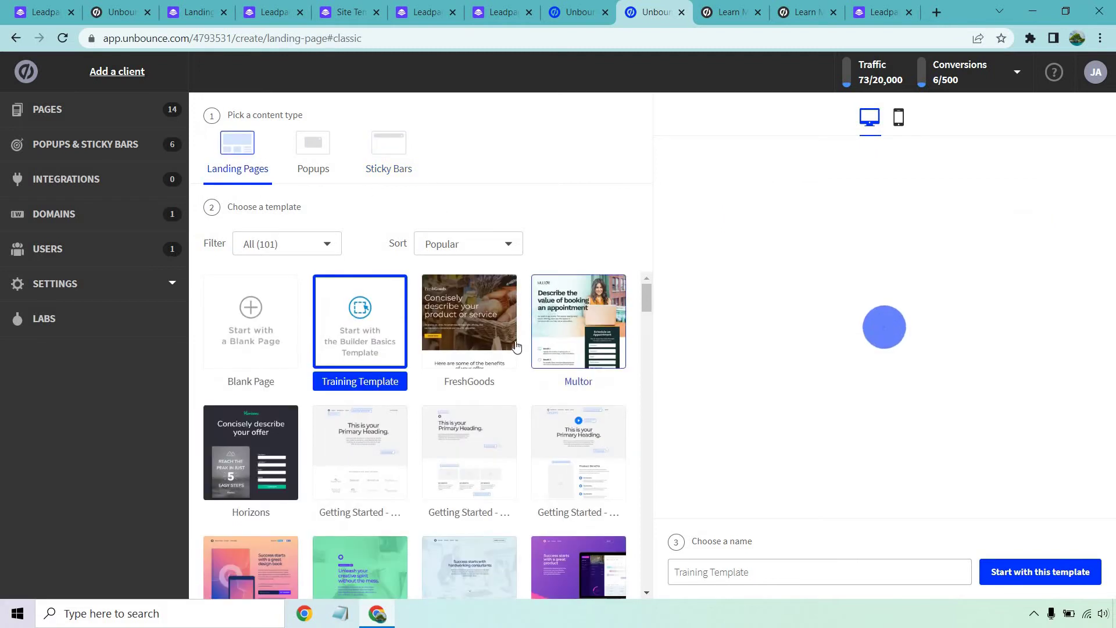
Step: Pick the Getting Started - Click Through template and start editing the logo placeholder text
scroll(507, 349, down, 1)
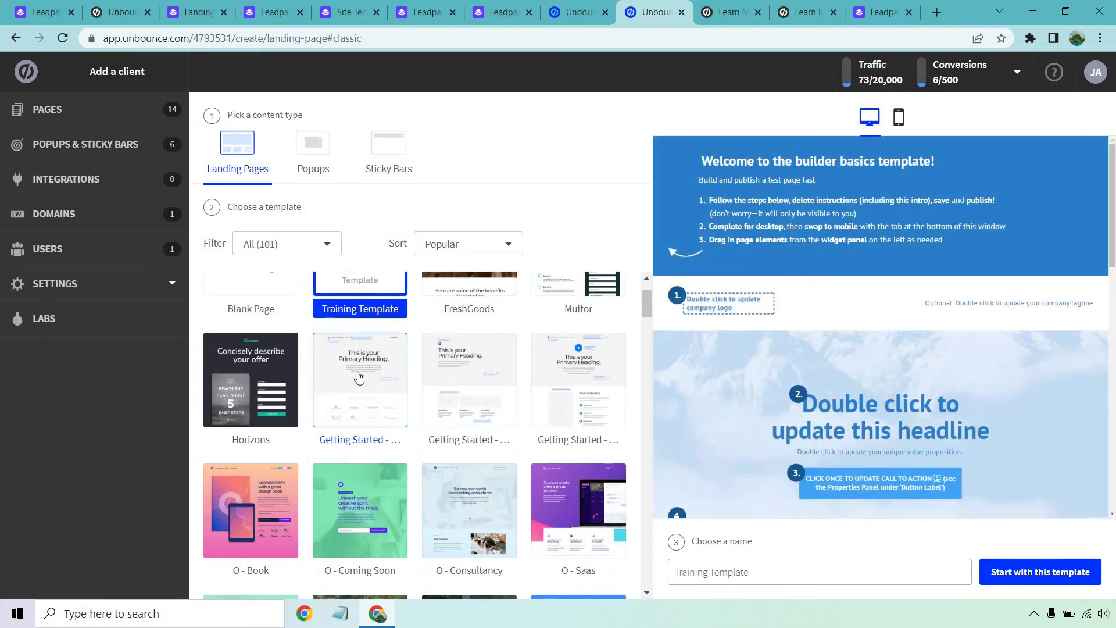
click(358, 373)
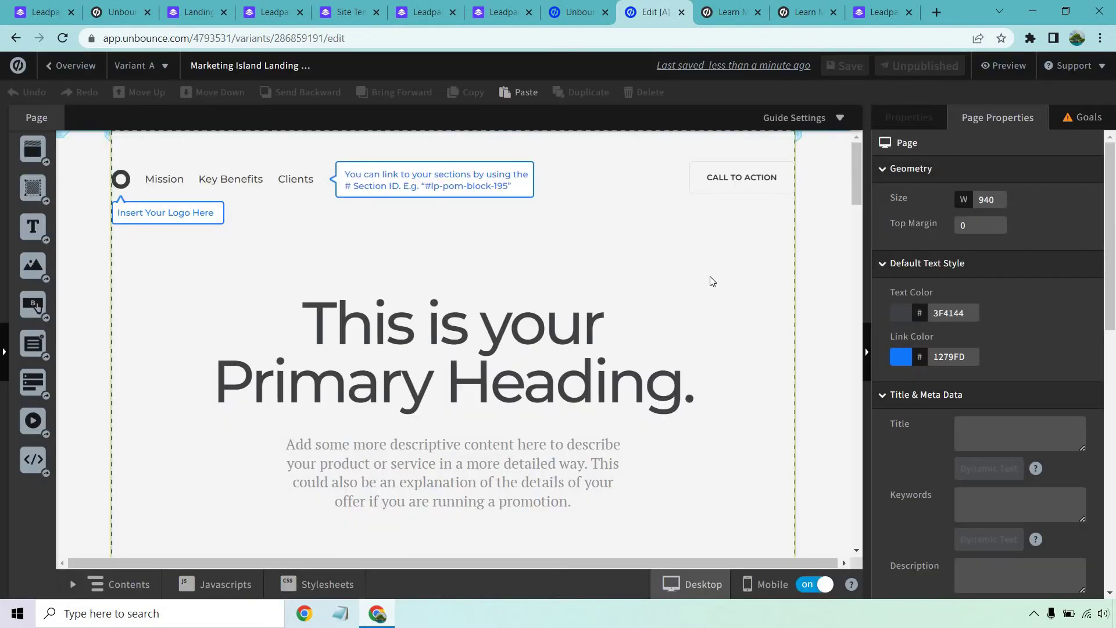
click(192, 213)
click(192, 213)
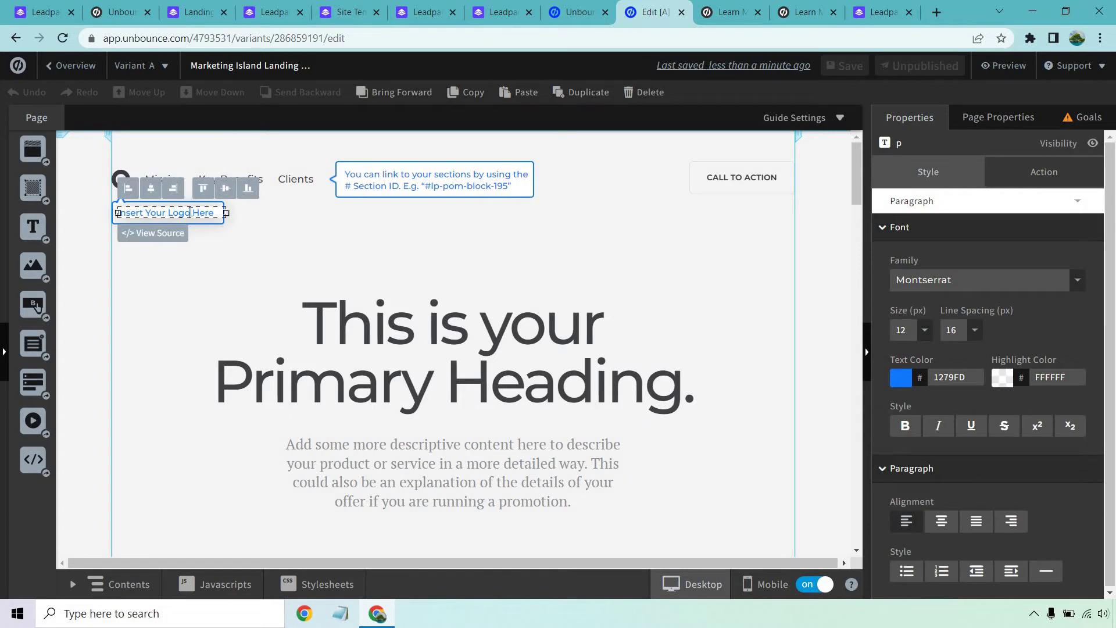
Step: Erase the section-link tip callout's text, then delete the empty callout box
click(356, 264)
click(406, 176)
click(406, 175)
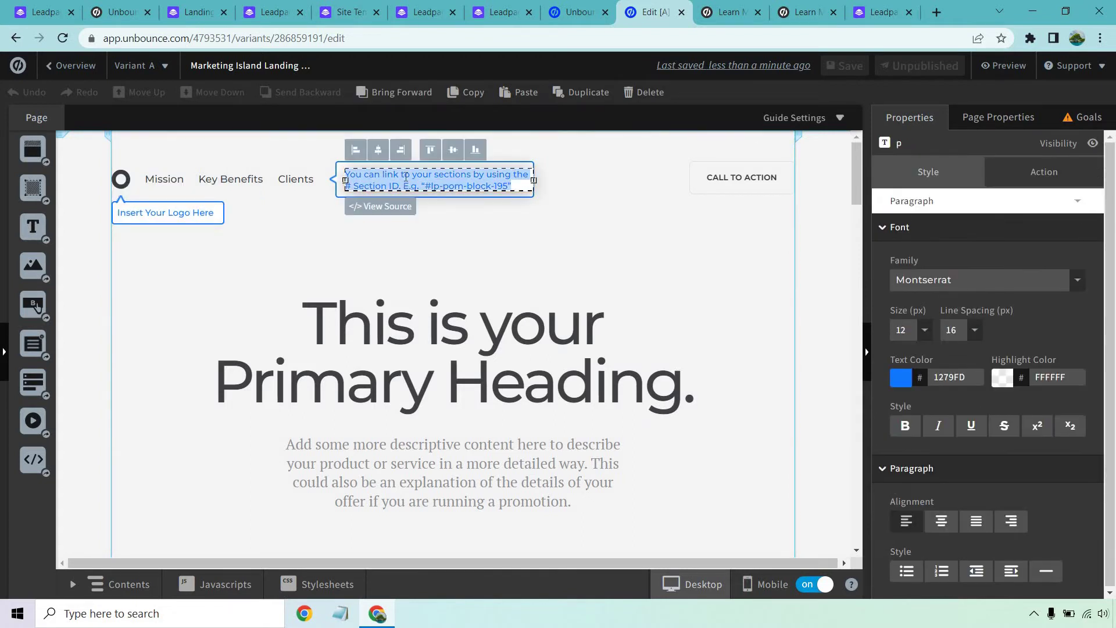
click(438, 255)
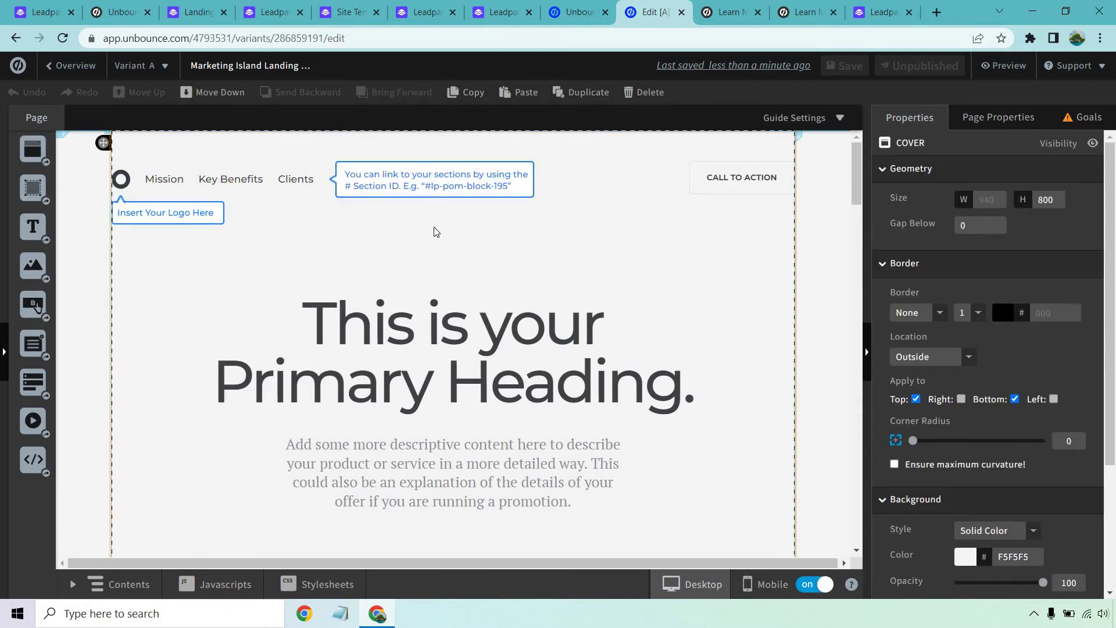
double_click(422, 180)
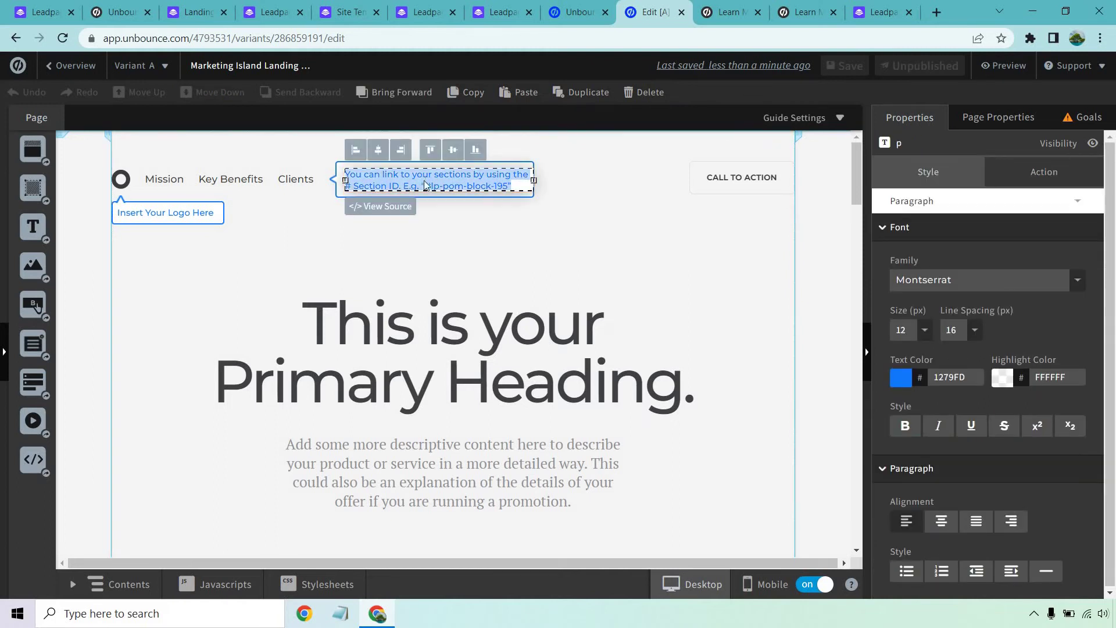
key(BackSpace)
click(646, 92)
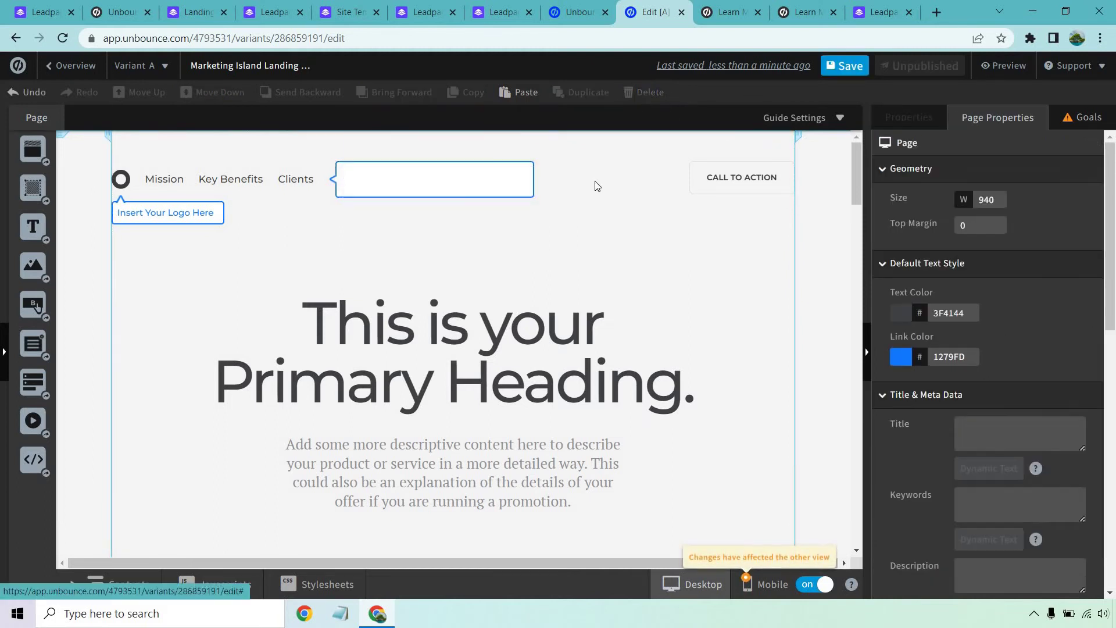
click(533, 174)
click(645, 91)
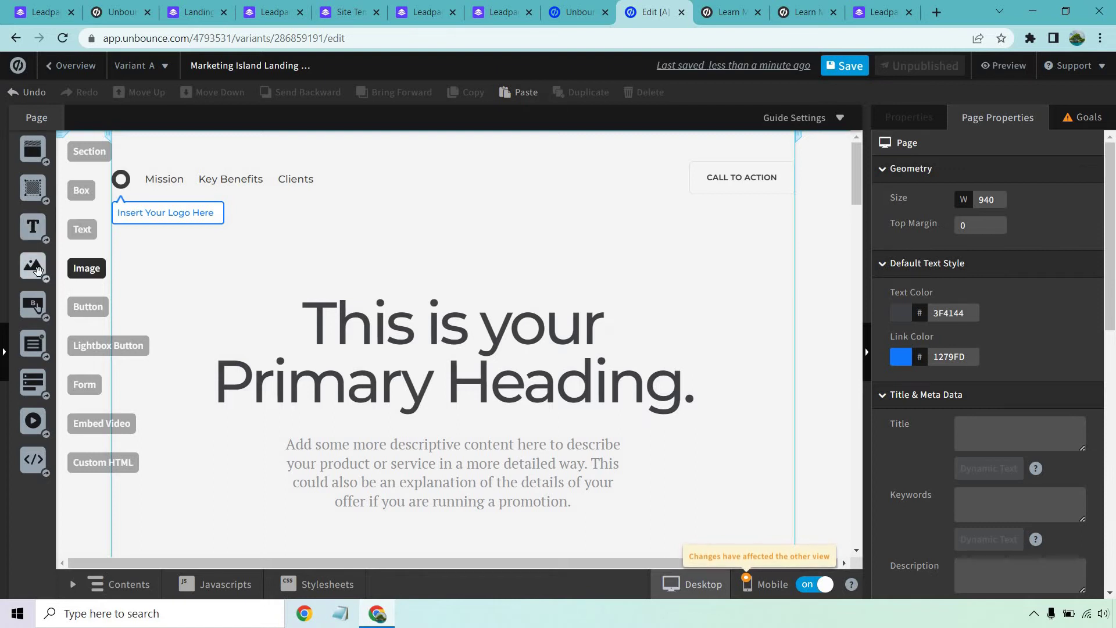
Step: Insert the james.png photo, resize and reposition it beside the heading, then remove it
drag(38, 269, 312, 257)
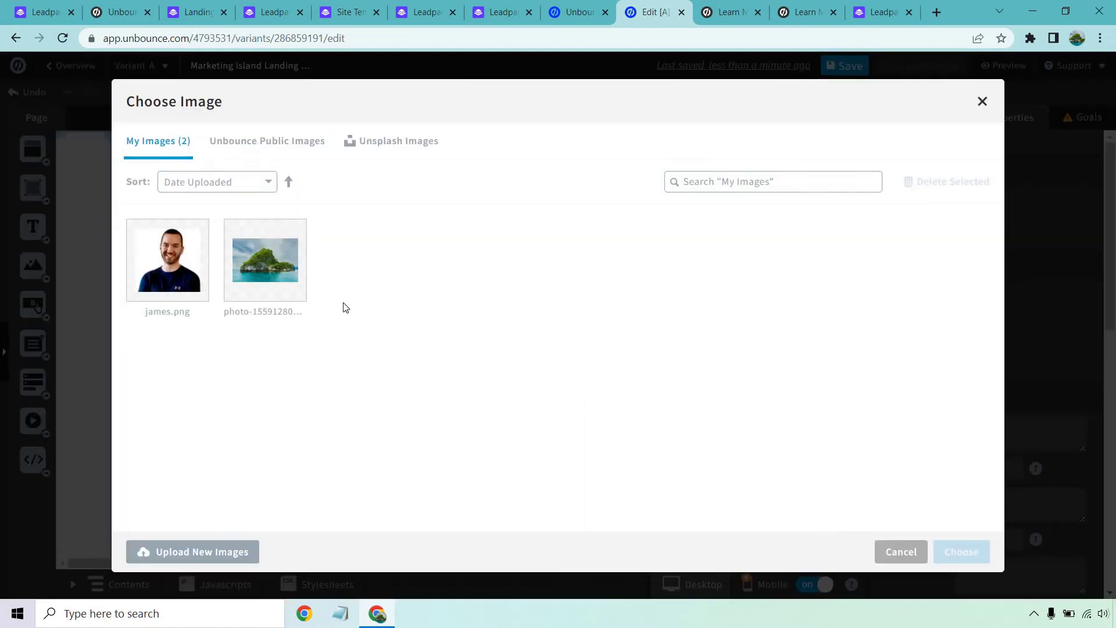
click(158, 266)
click(963, 553)
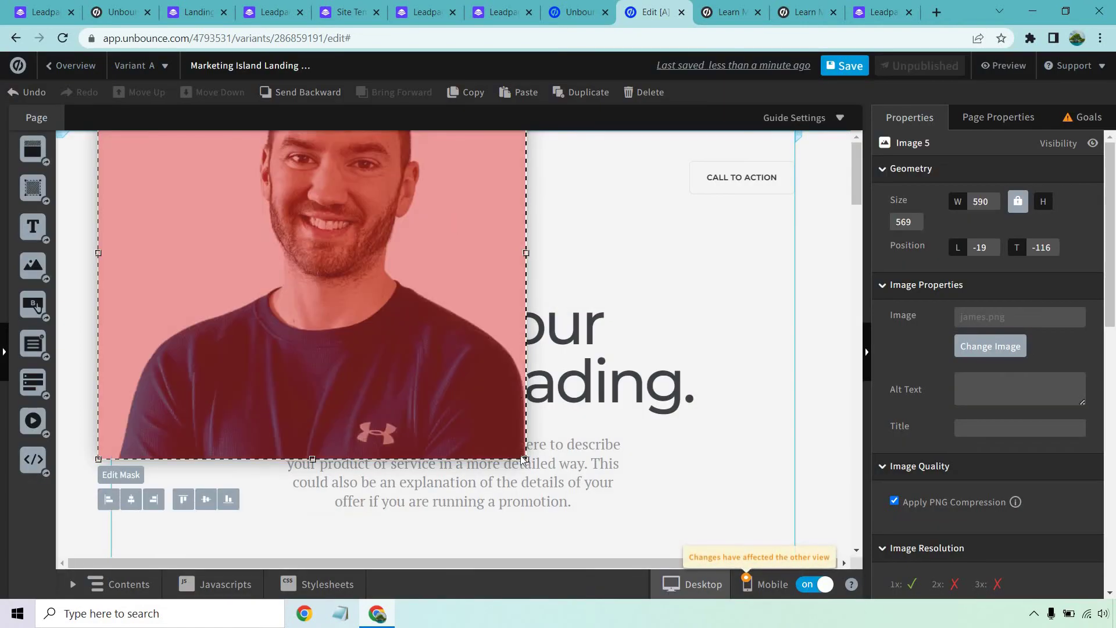
drag(526, 457, 244, 186)
drag(171, 158, 480, 395)
drag(462, 313, 464, 298)
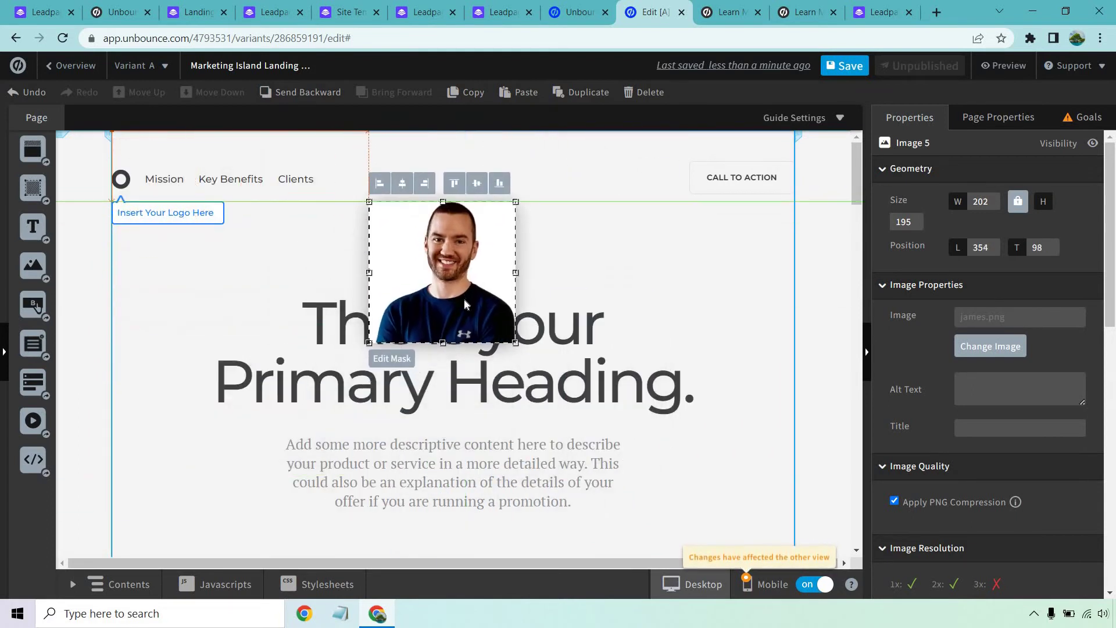
drag(515, 339, 475, 292)
drag(428, 243, 463, 452)
drag(545, 415, 480, 271)
click(644, 92)
Step: Move the primary heading slightly higher, keeping it centered above the description text
scroll(627, 248, up, 2)
click(550, 336)
drag(526, 256, 623, 167)
click(571, 398)
drag(494, 263, 336, 324)
drag(422, 328, 491, 325)
click(517, 231)
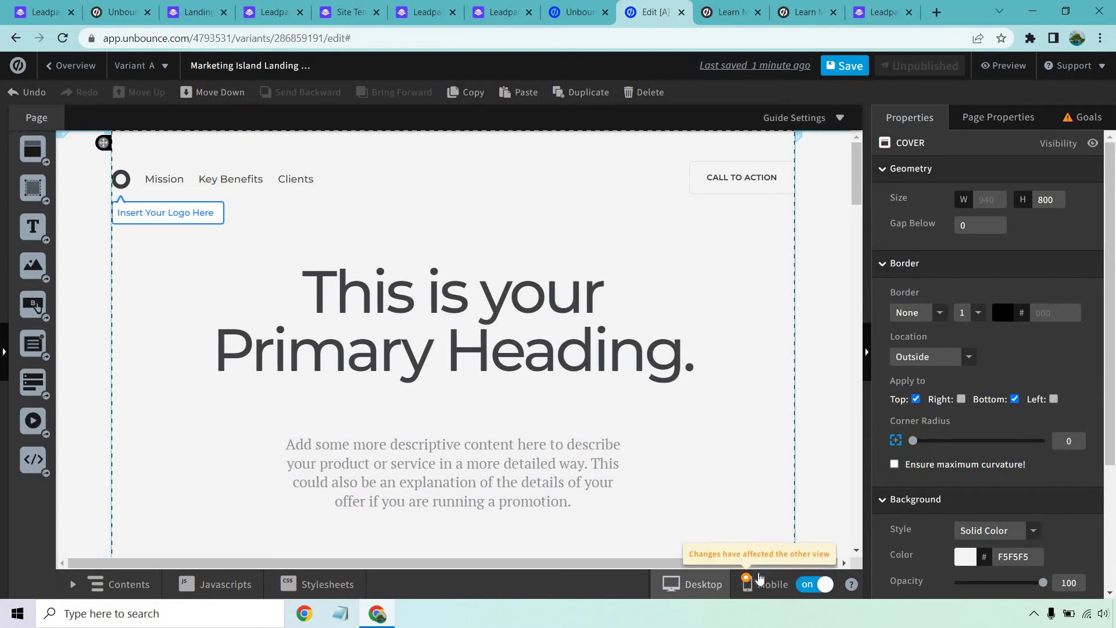
click(765, 586)
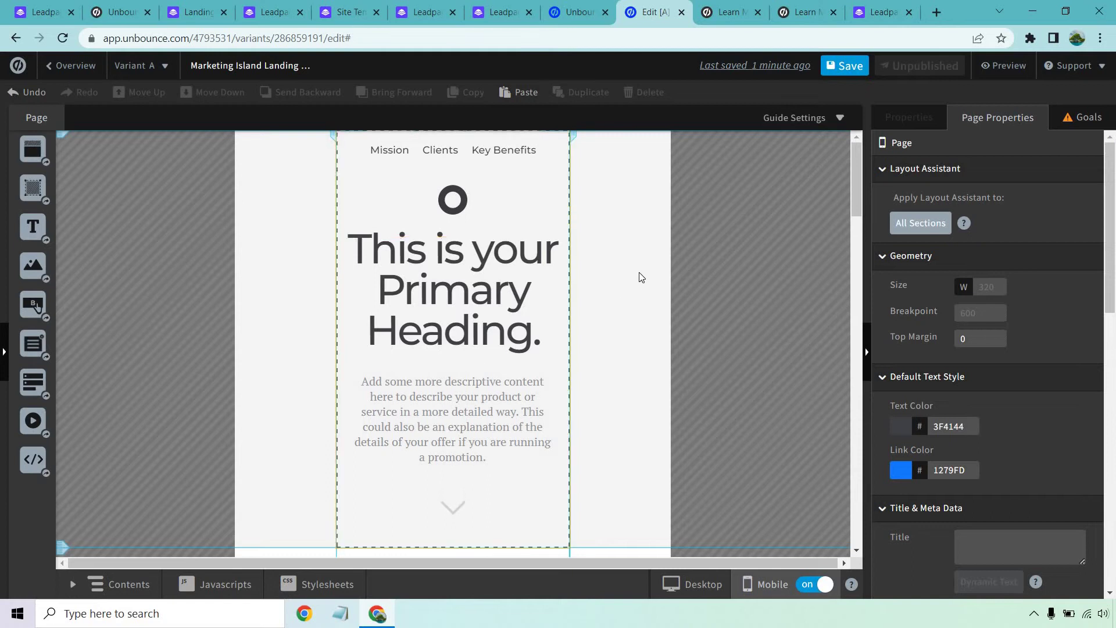
scroll(640, 273, down, 10)
scroll(640, 274, down, 15)
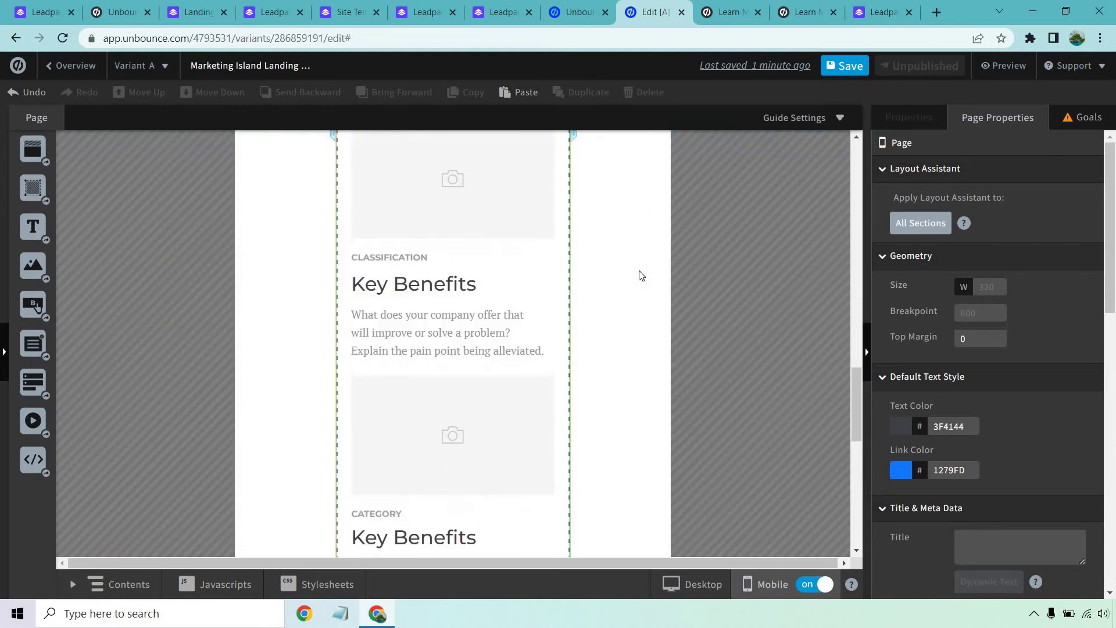
scroll(642, 275, down, 3)
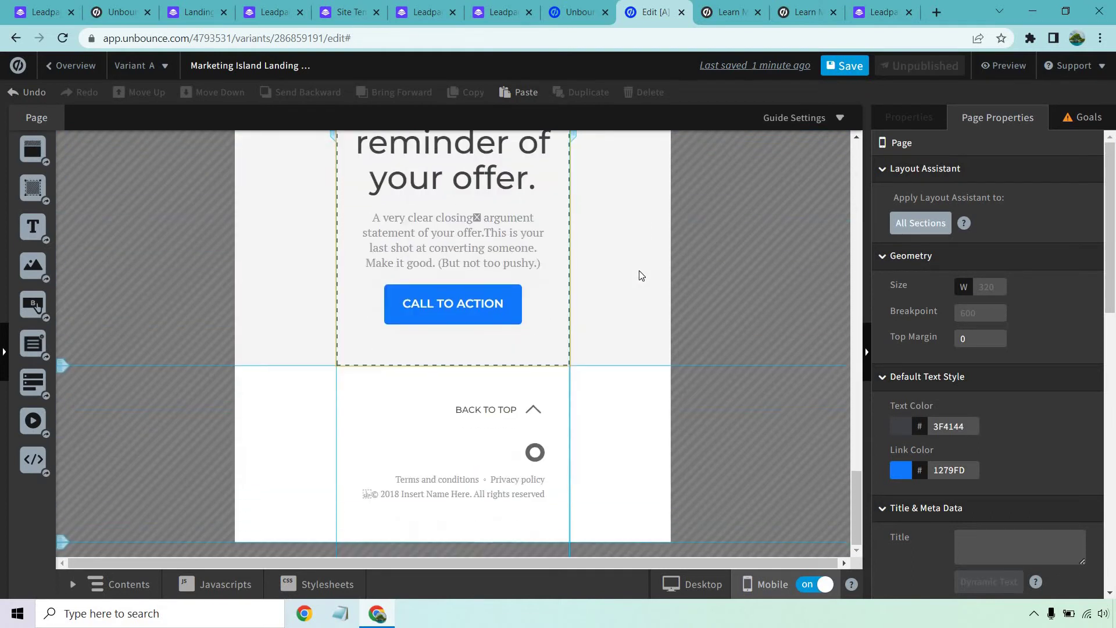
scroll(639, 274, up, 20)
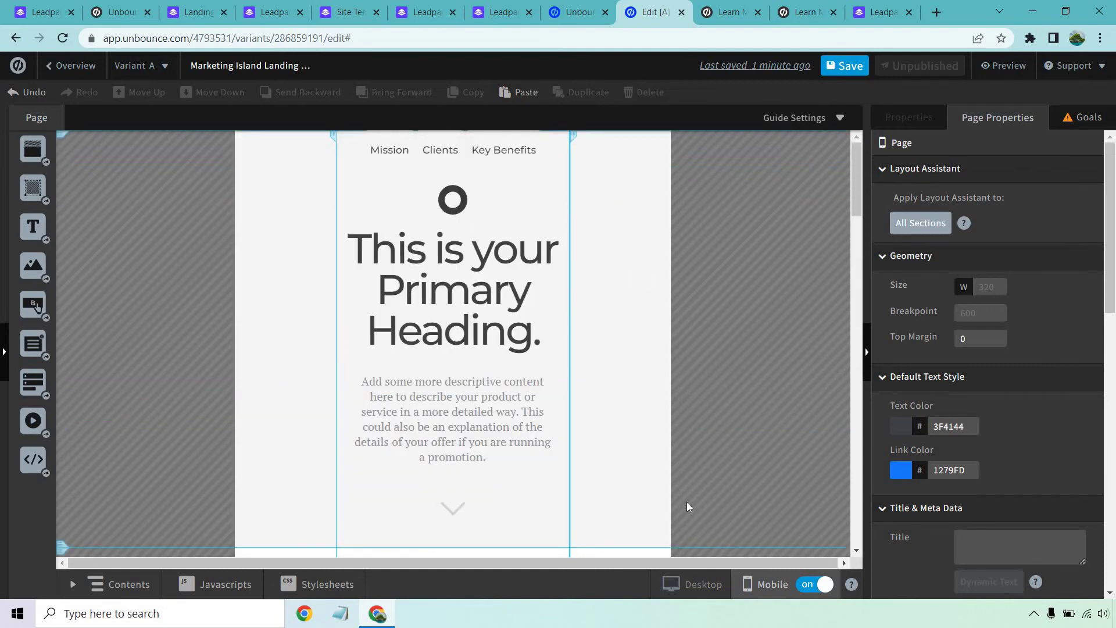
click(693, 585)
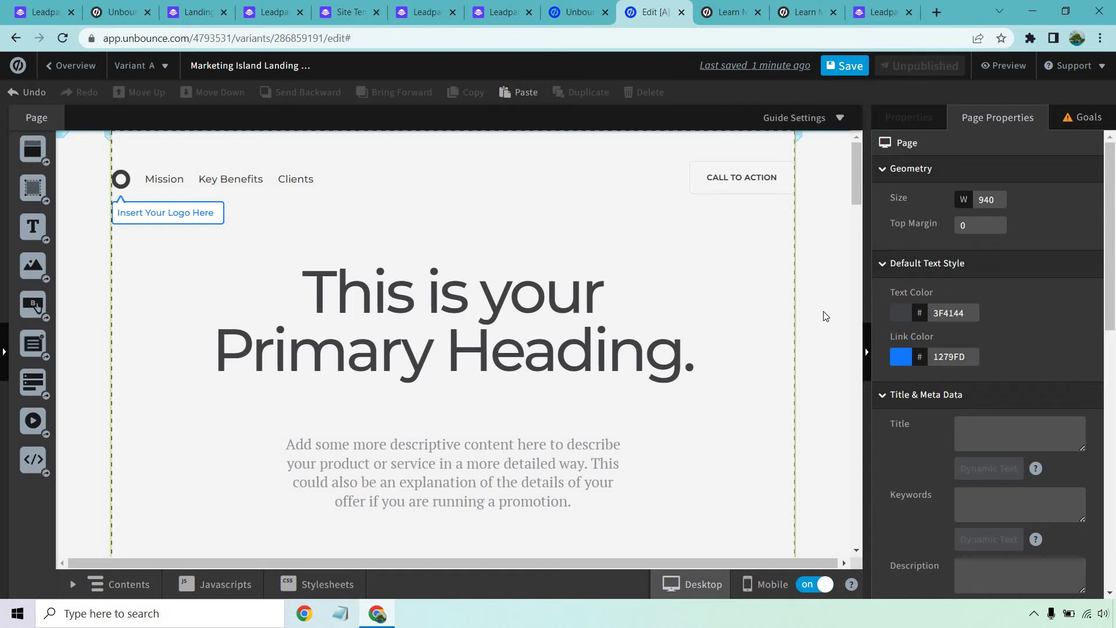
Step: Highlight the referral discount paragraph, then view Unbounce's Launch, Optimize and Accelerate pricing plans
click(715, 4)
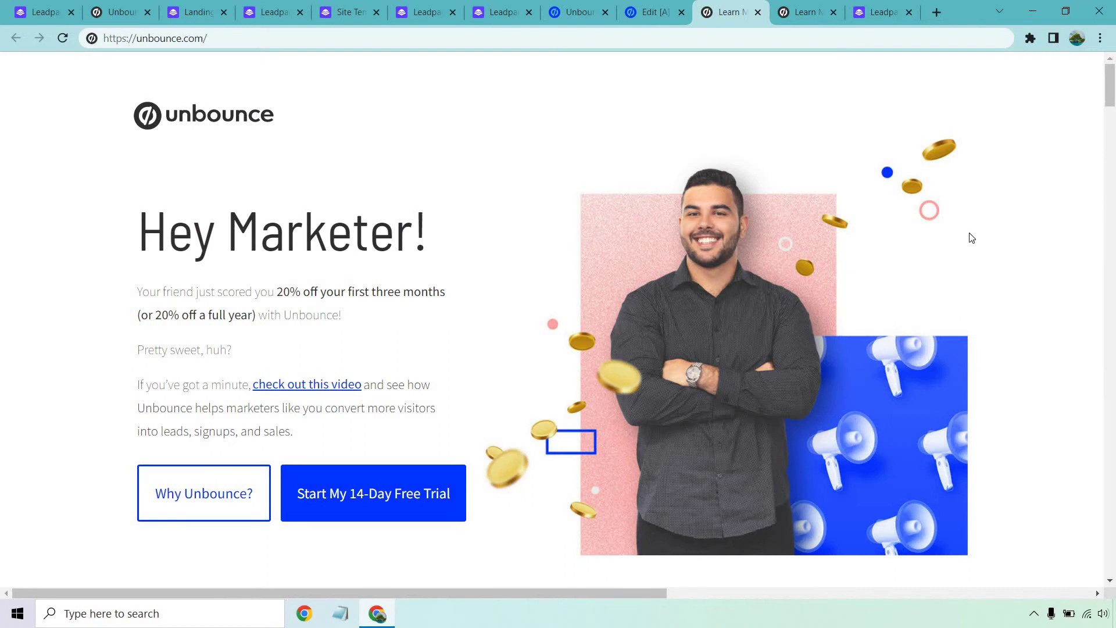
drag(345, 314, 139, 295)
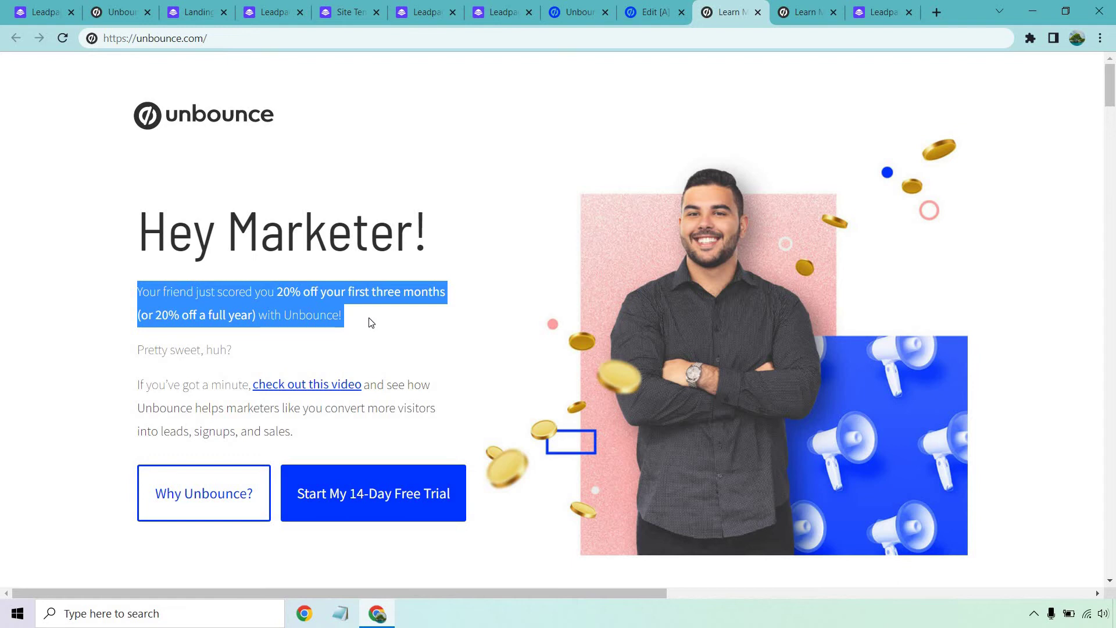
click(806, 13)
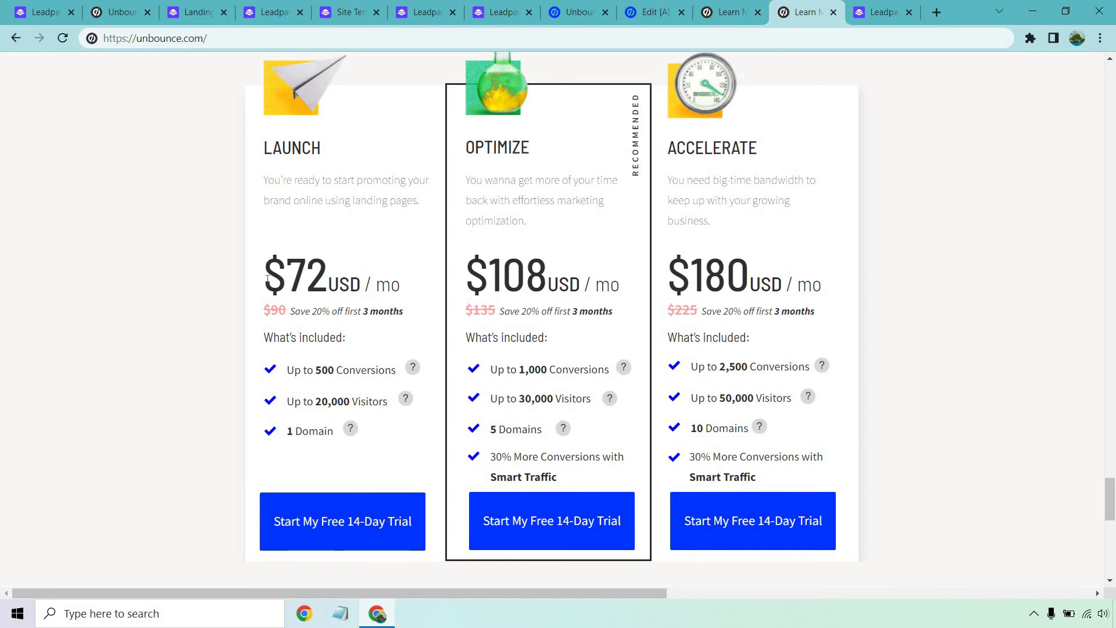
Step: Toggle Unbounce prices between Annual and Monthly, then view Leadpages' Pro $99 and Standard $49 plans
scroll(267, 279, up, 4)
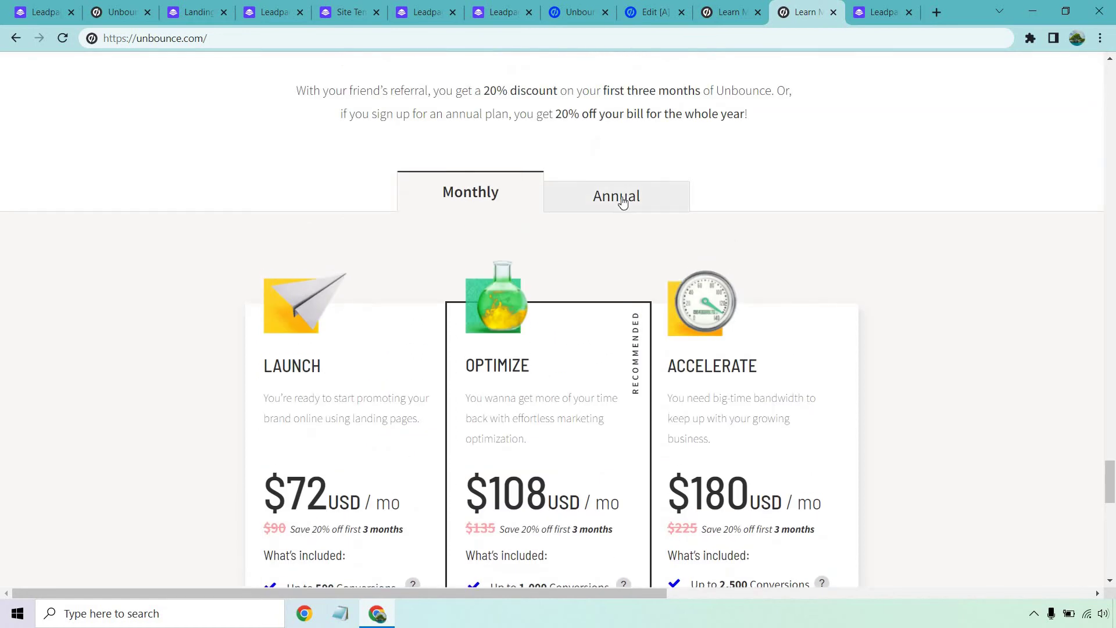
click(618, 197)
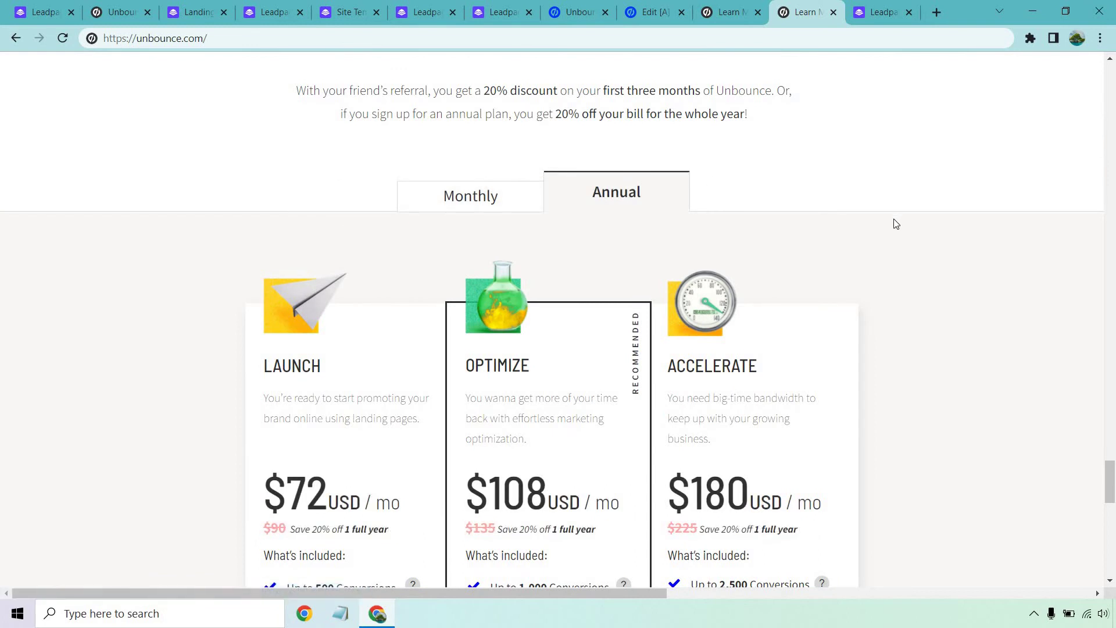
click(497, 198)
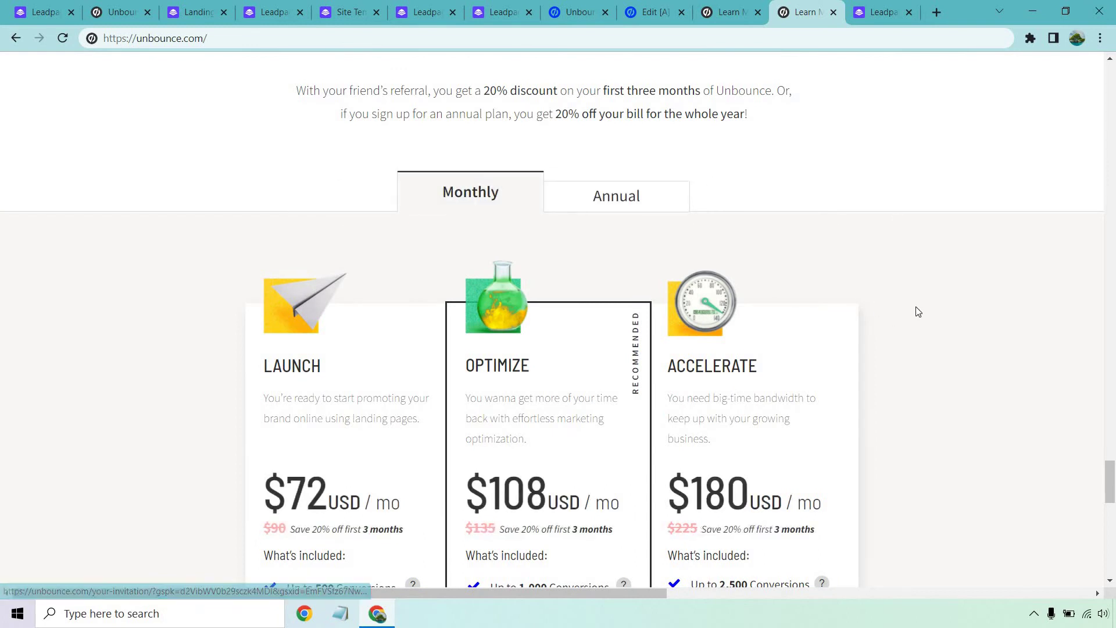
scroll(971, 289, down, 3)
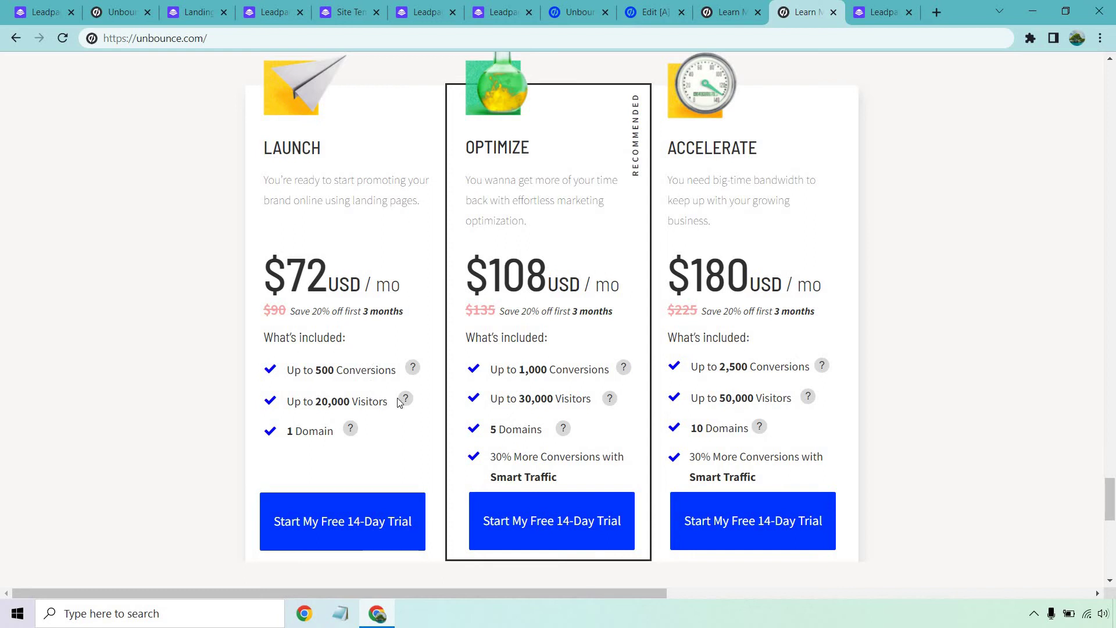
scroll(369, 318, down, 6)
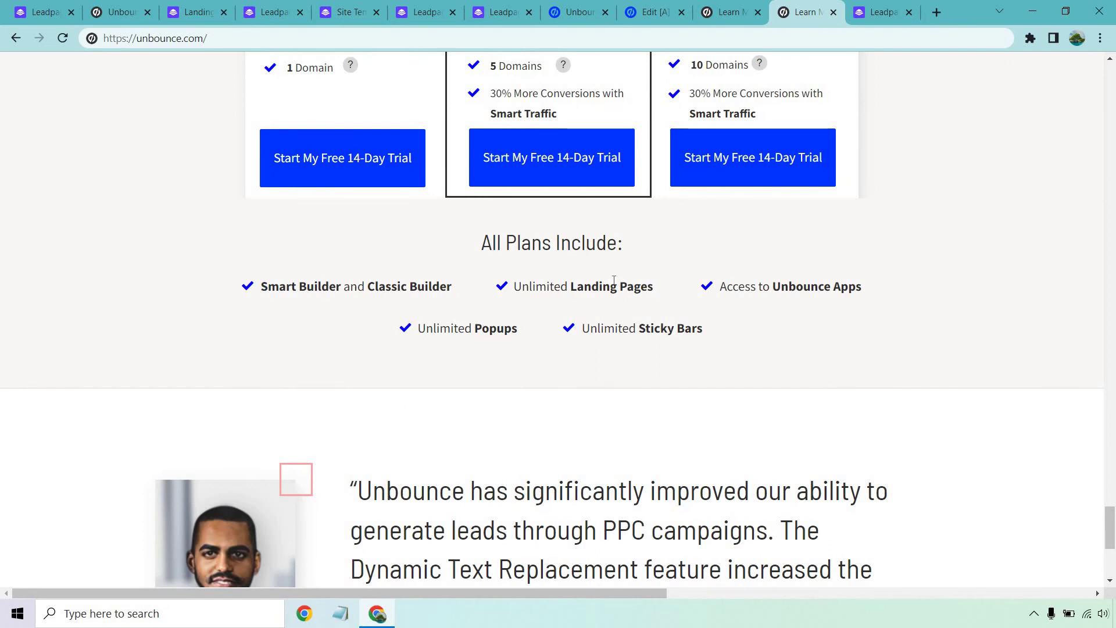
scroll(1089, 403, up, 6)
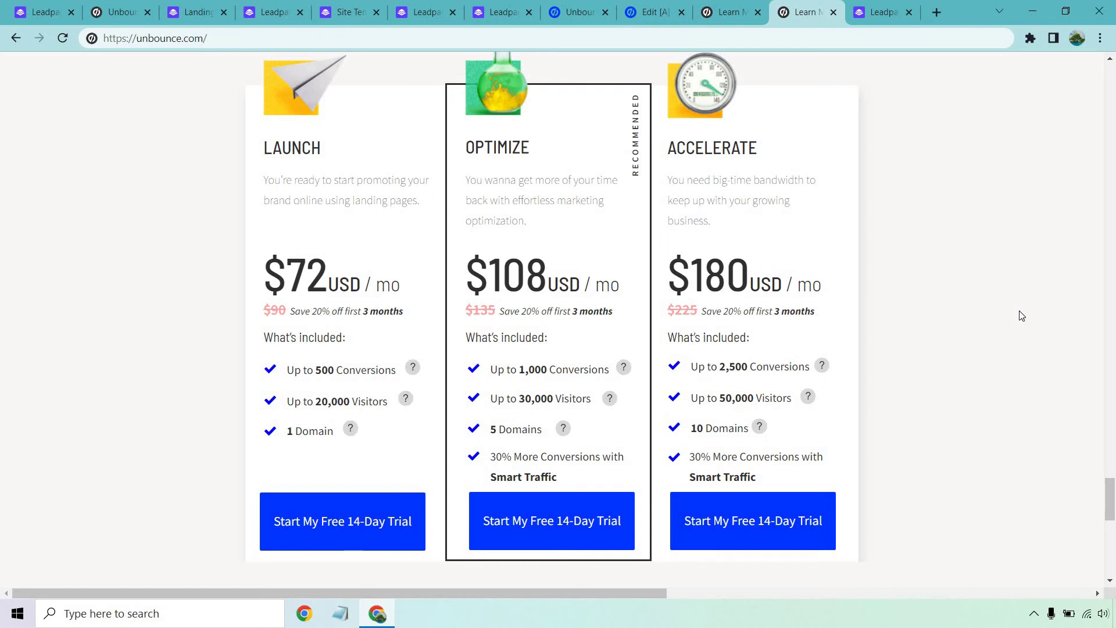
click(890, 12)
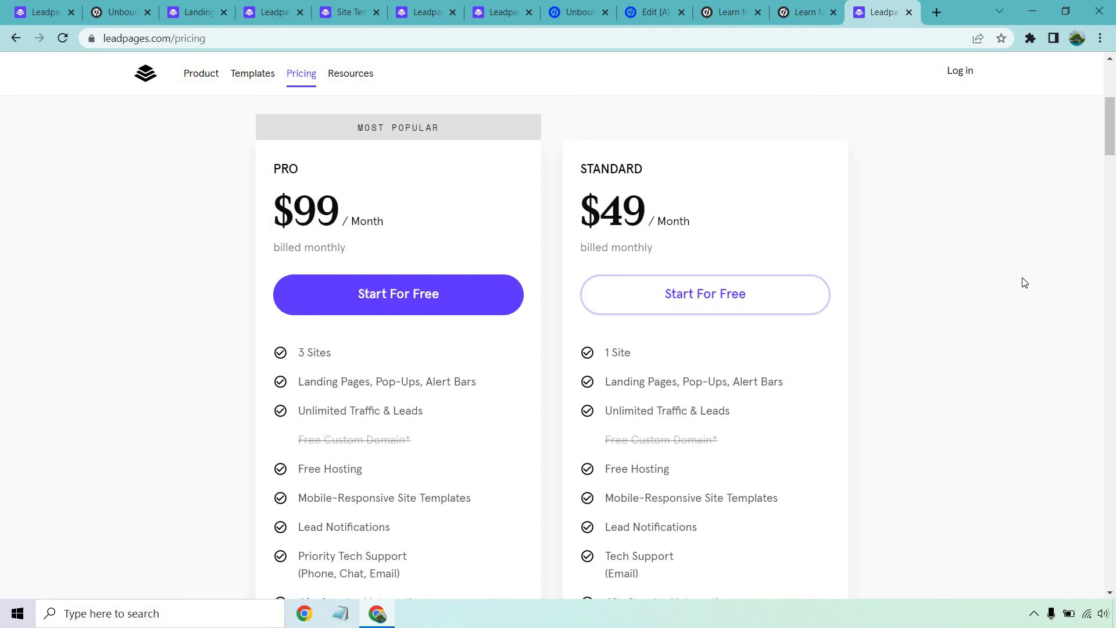
scroll(762, 227, up, 2)
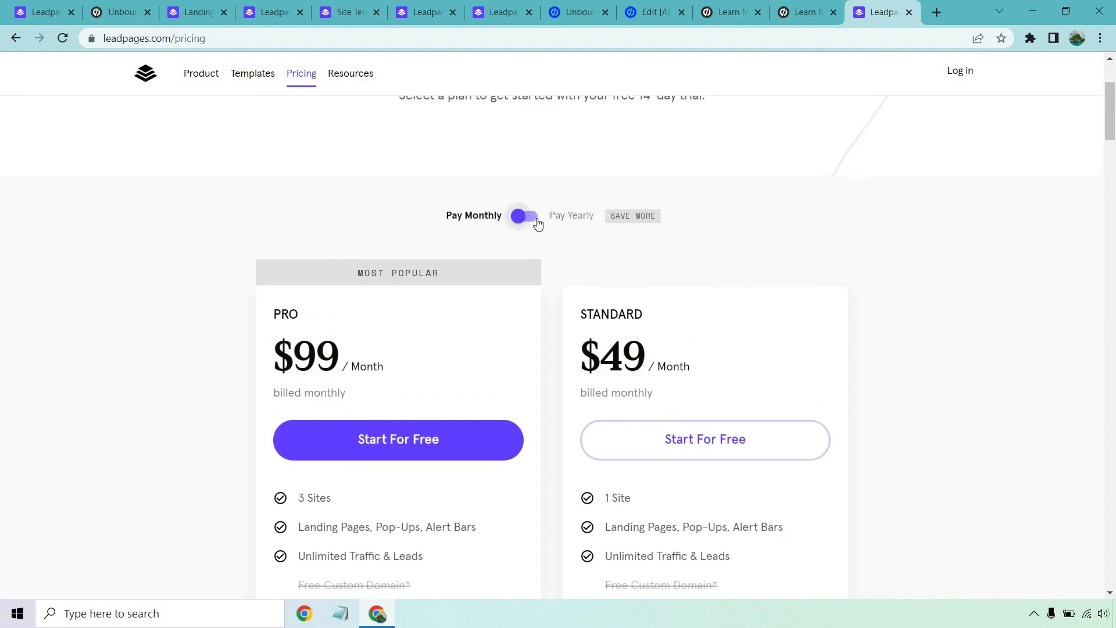
click(538, 225)
click(529, 220)
scroll(975, 287, down, 1)
scroll(975, 287, down, 2)
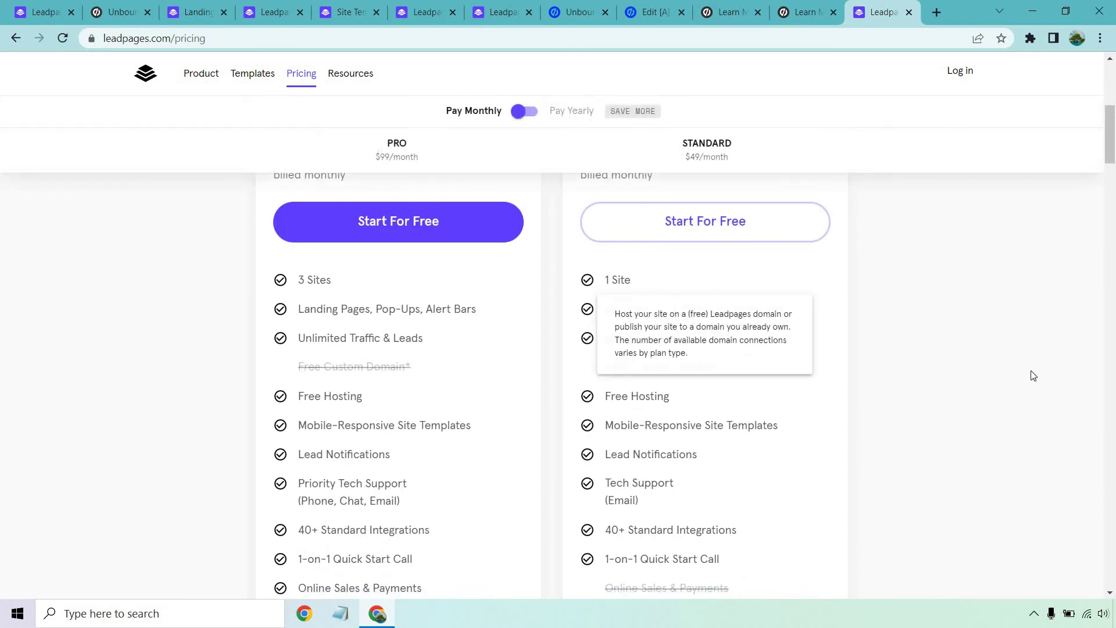
mouse_move(799, 309)
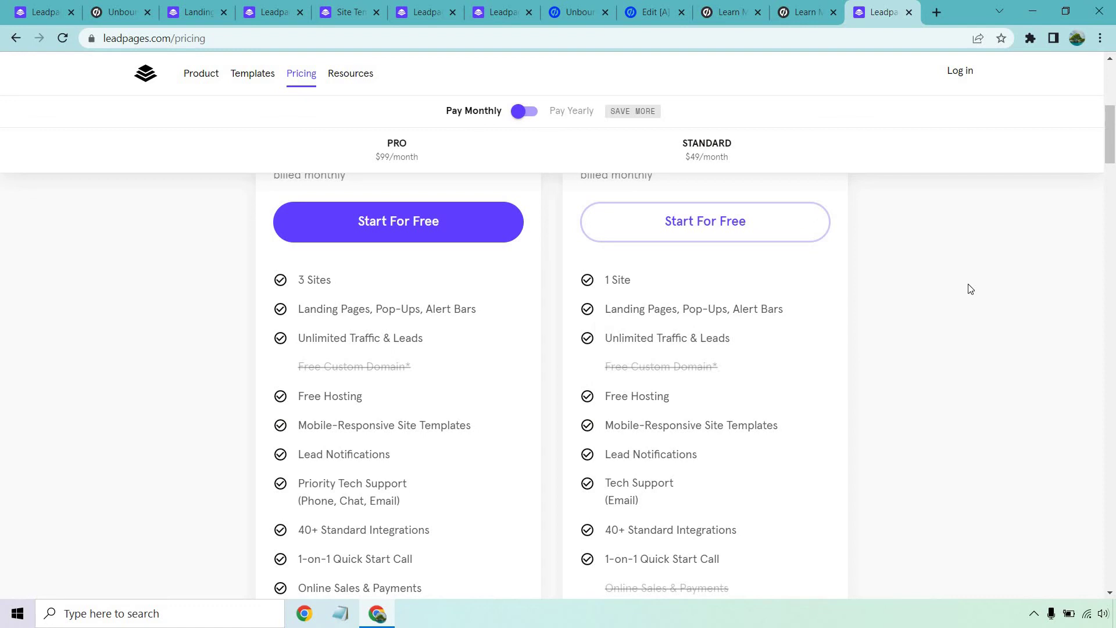
scroll(970, 289, down, 2)
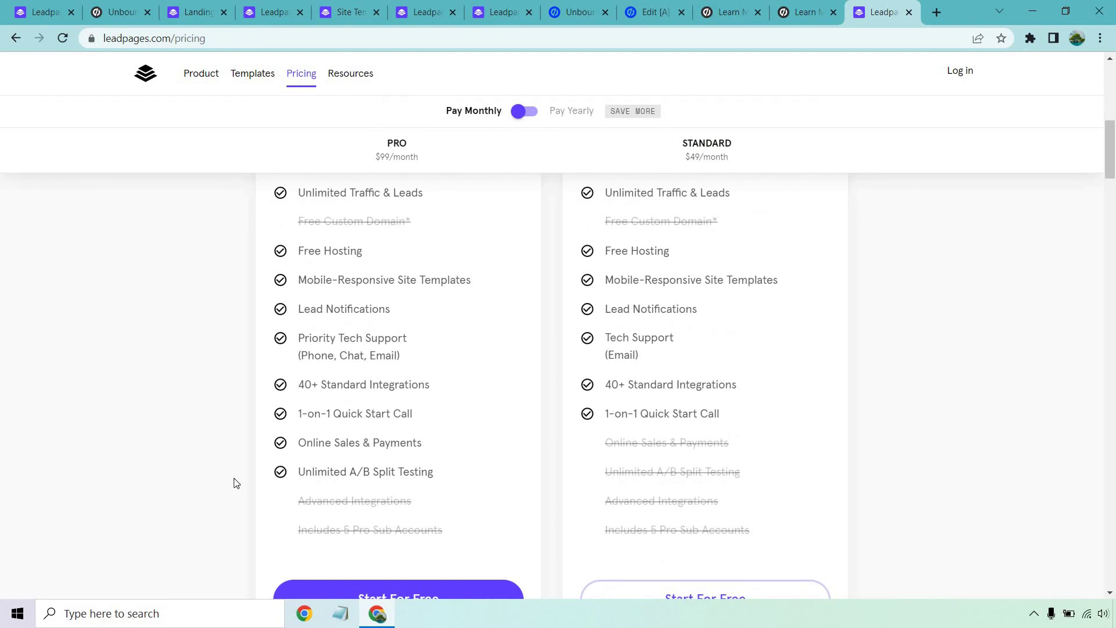
scroll(214, 443, up, 5)
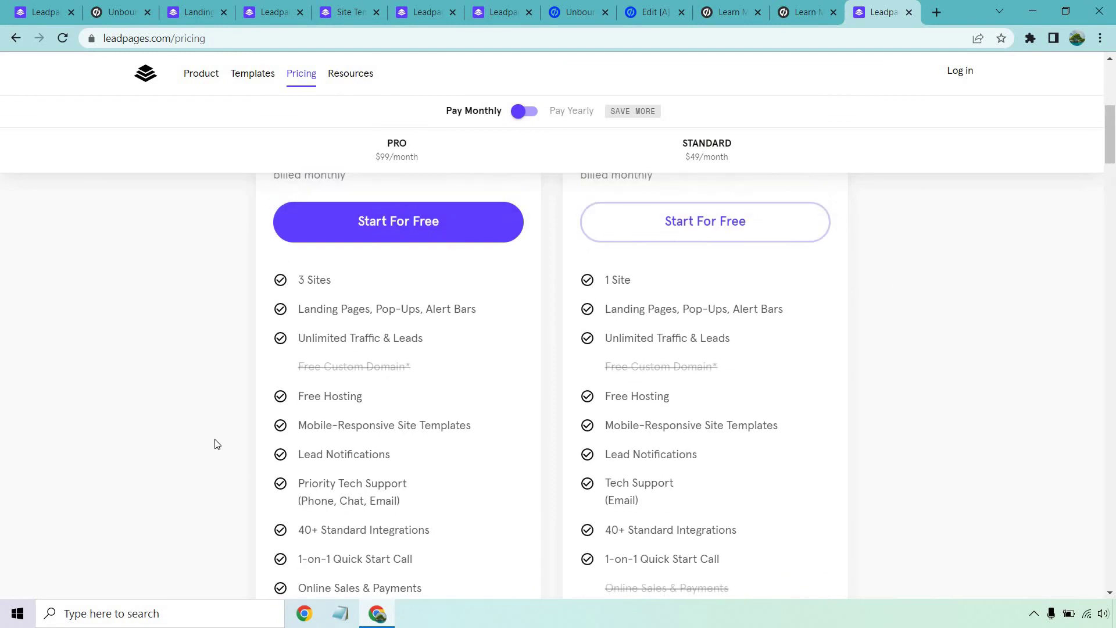